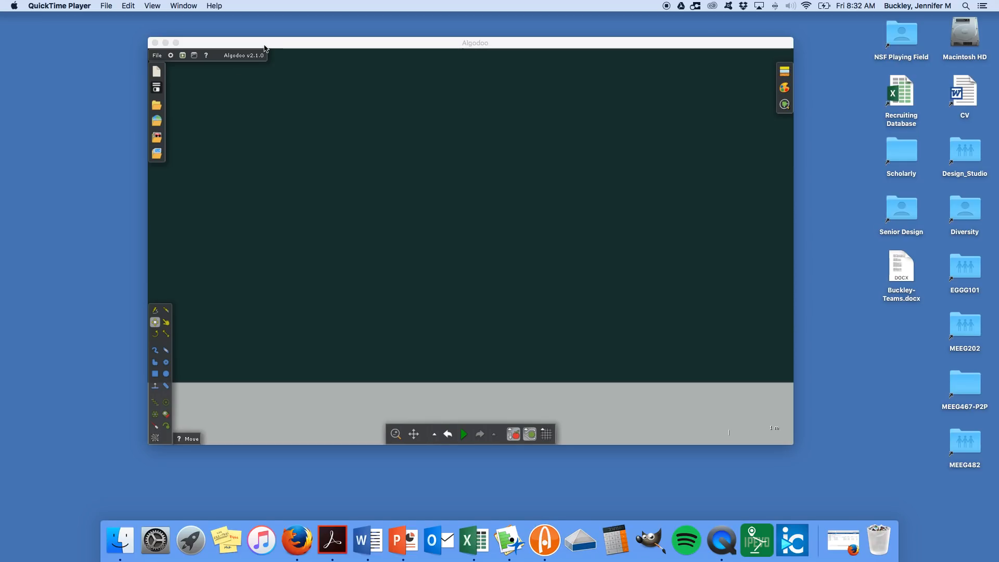
# Step: Look over the palettes offered for a new scene without choosing one
pyautogui.click(156, 77)
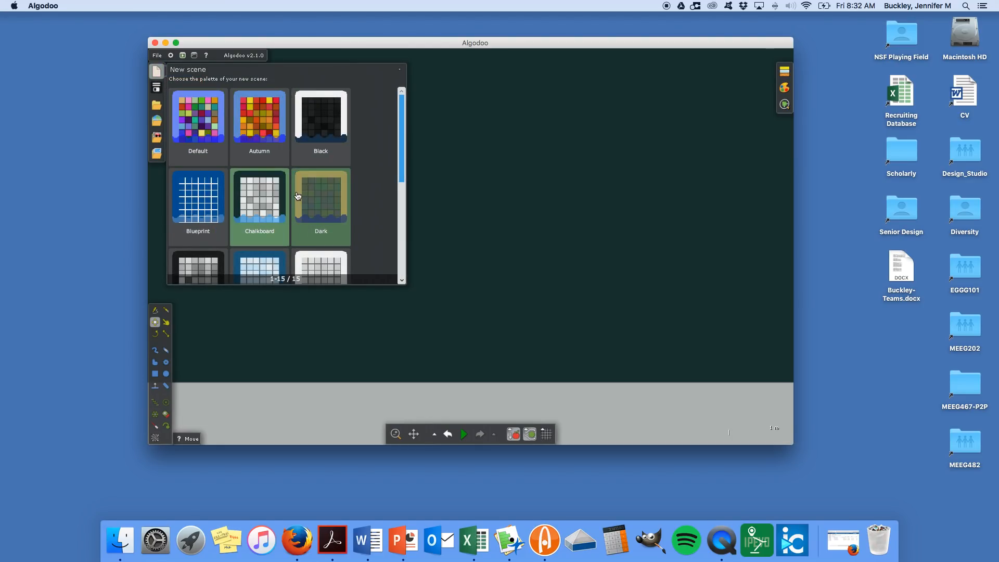
pyautogui.click(400, 70)
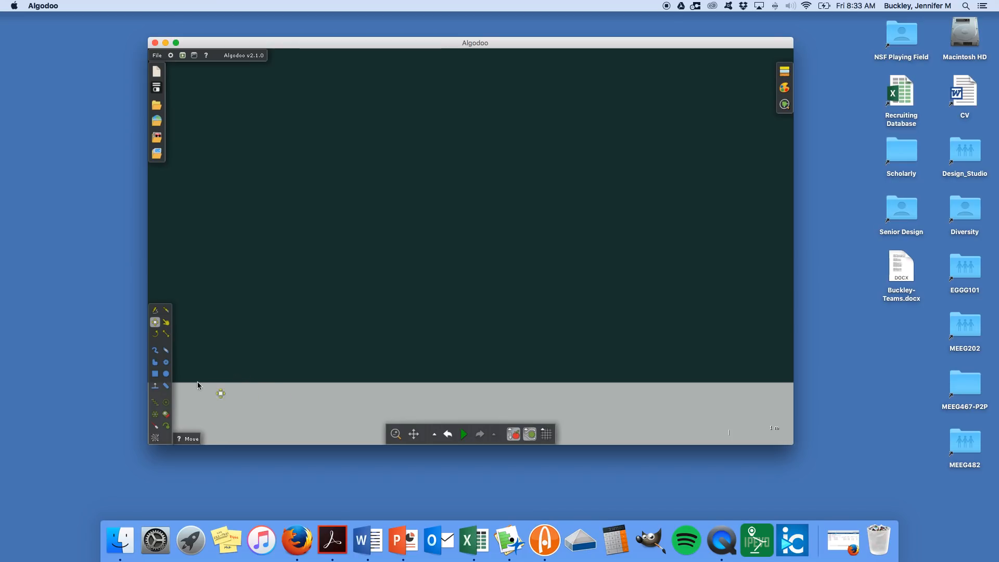
# Step: Draw a circle in the middle of the scene above the ground and stretch it slightly with the Scale tool
pyautogui.click(167, 374)
pyautogui.moveTo(435, 206); pyautogui.dragTo(426, 227)
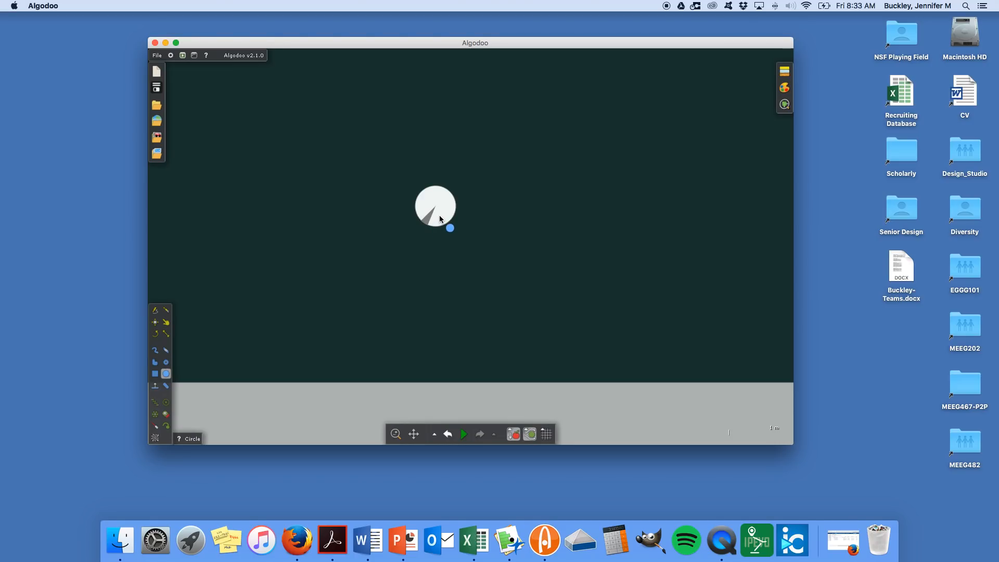
pyautogui.click(166, 334)
pyautogui.moveTo(456, 226)
pyautogui.mouseDown()
pyautogui.moveTo(462, 236)
pyautogui.moveTo(456, 227)
pyautogui.mouseUp()
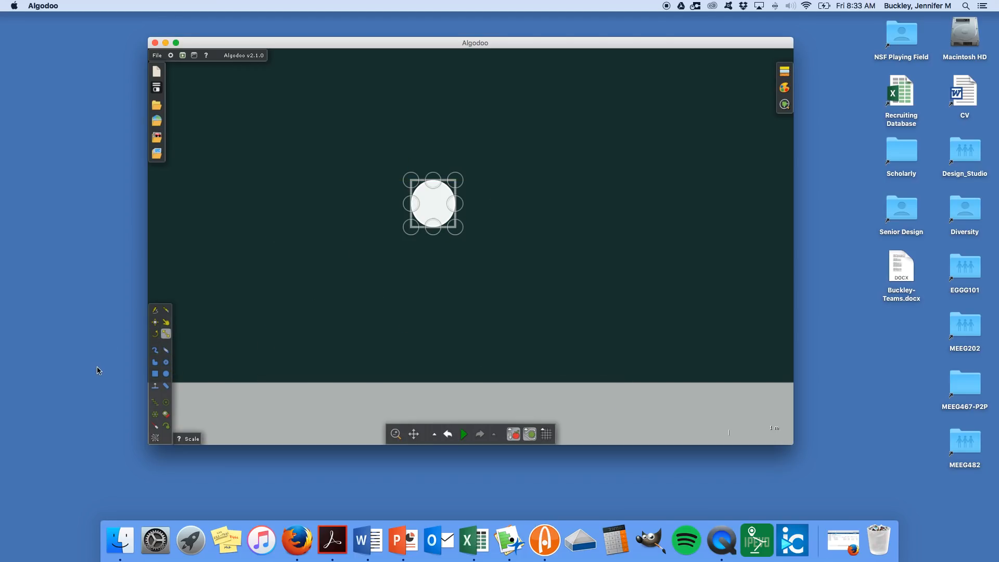
# Step: Set the material of the stretched circle to Rubber
pyautogui.click(155, 322)
pyautogui.rightClick(432, 210)
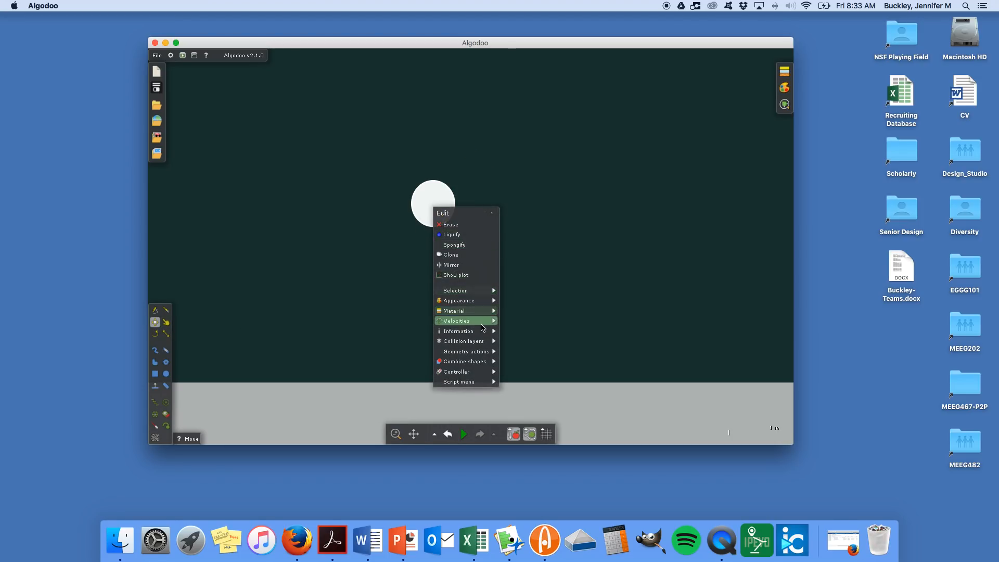
pyautogui.moveTo(477, 317)
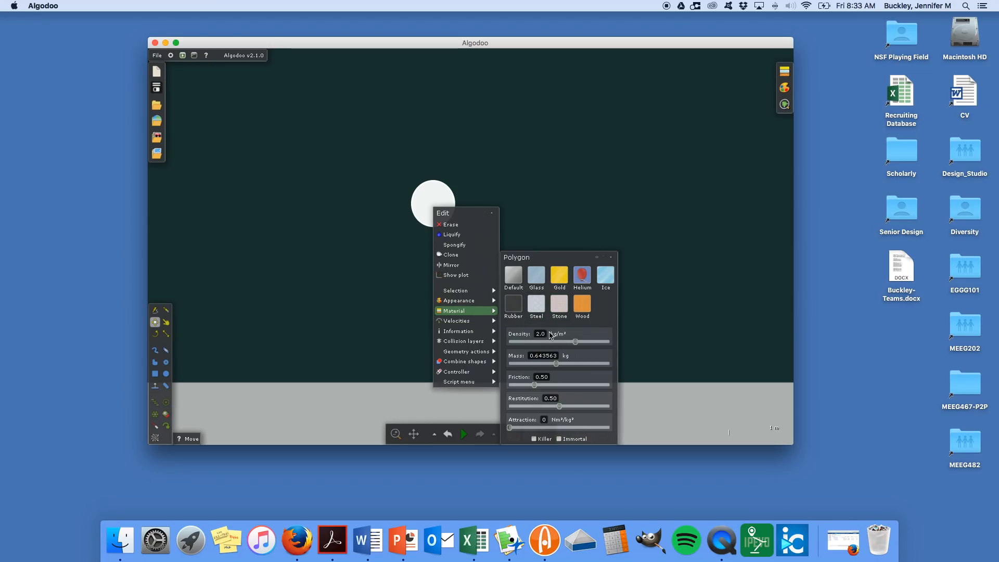
pyautogui.click(514, 307)
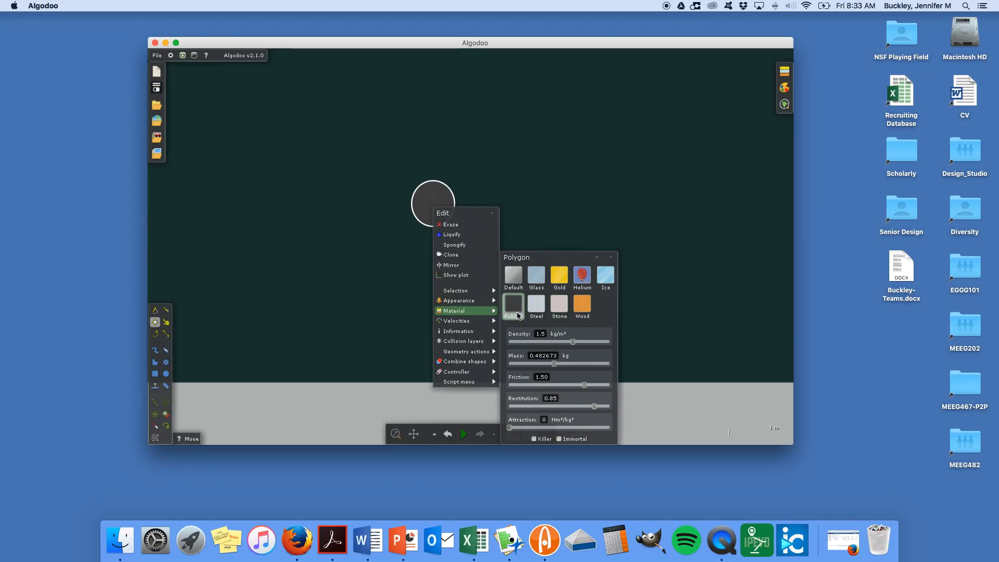
pyautogui.click(611, 257)
pyautogui.click(437, 198)
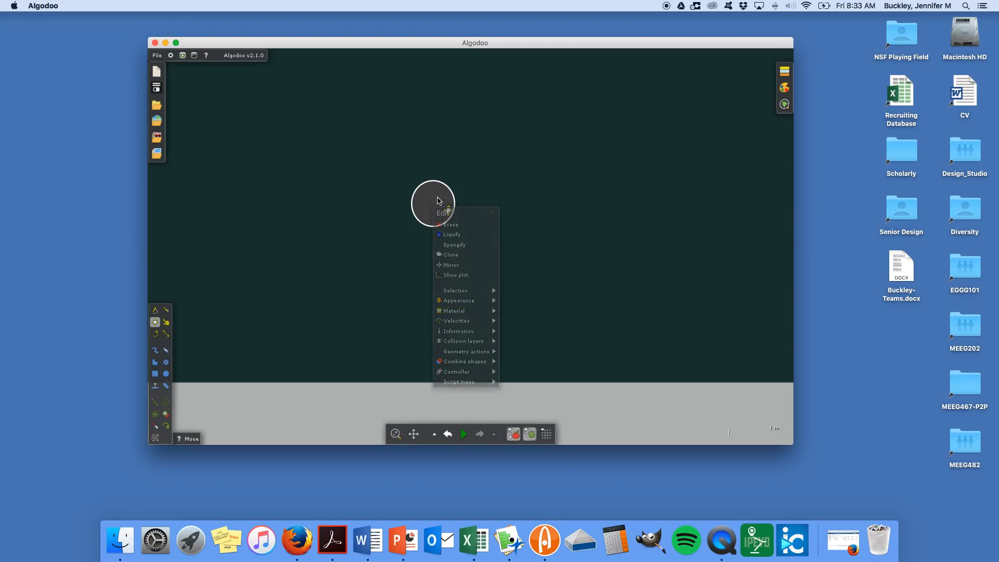
# Step: Review the rubber shape's edit options, including its material settings and the shape-combining operations
pyautogui.rightClick(438, 201)
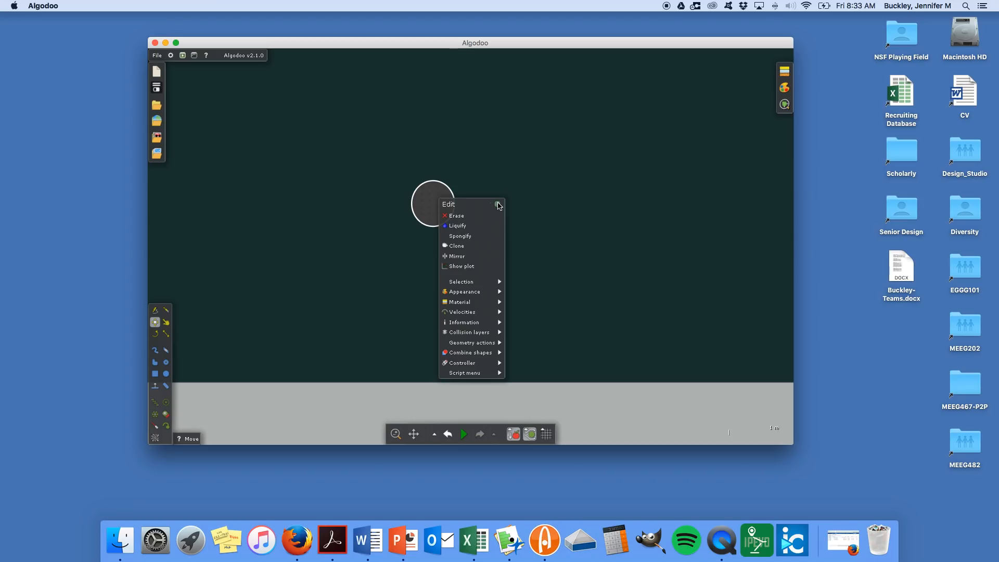
pyautogui.moveTo(460, 307)
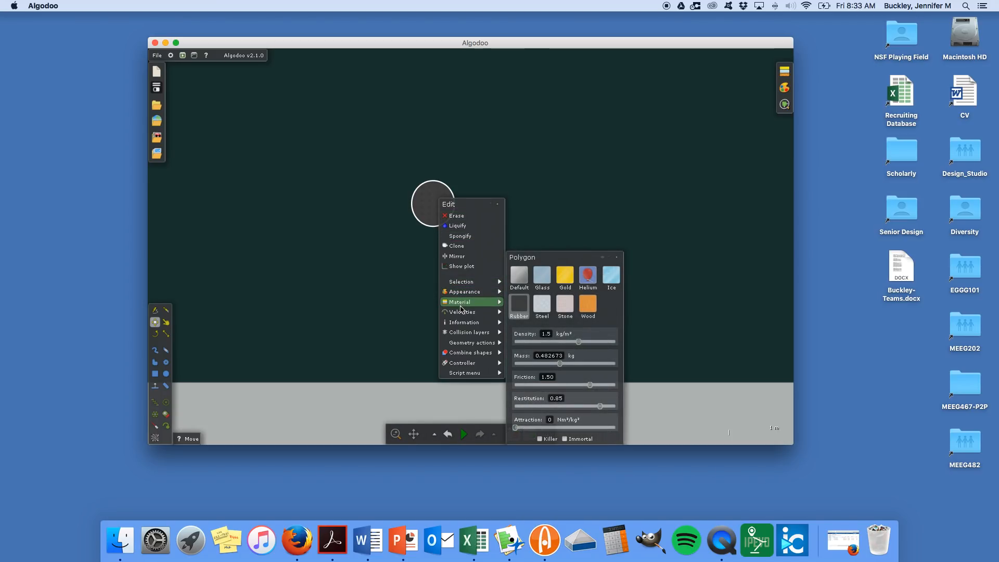
pyautogui.moveTo(464, 333)
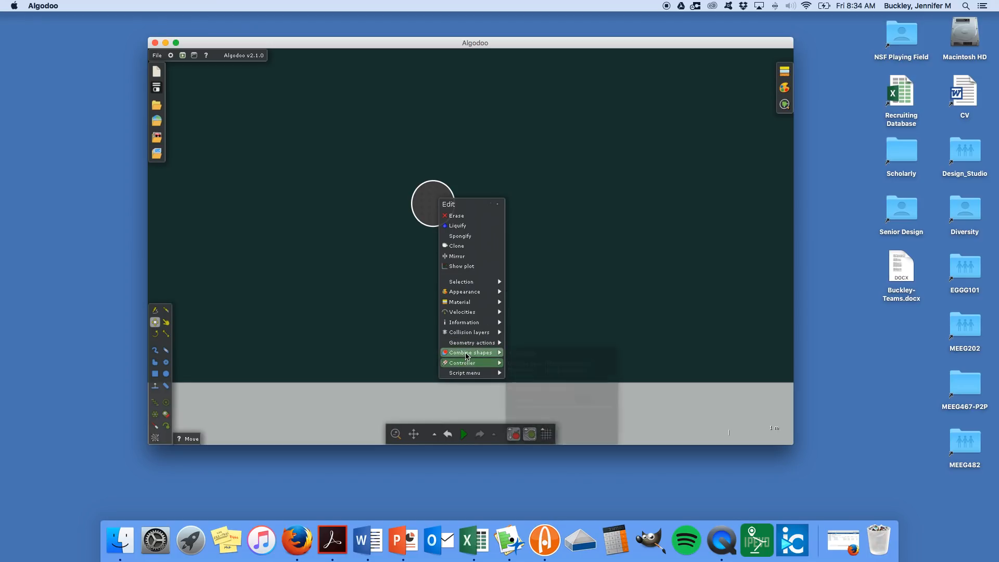
pyautogui.moveTo(468, 356)
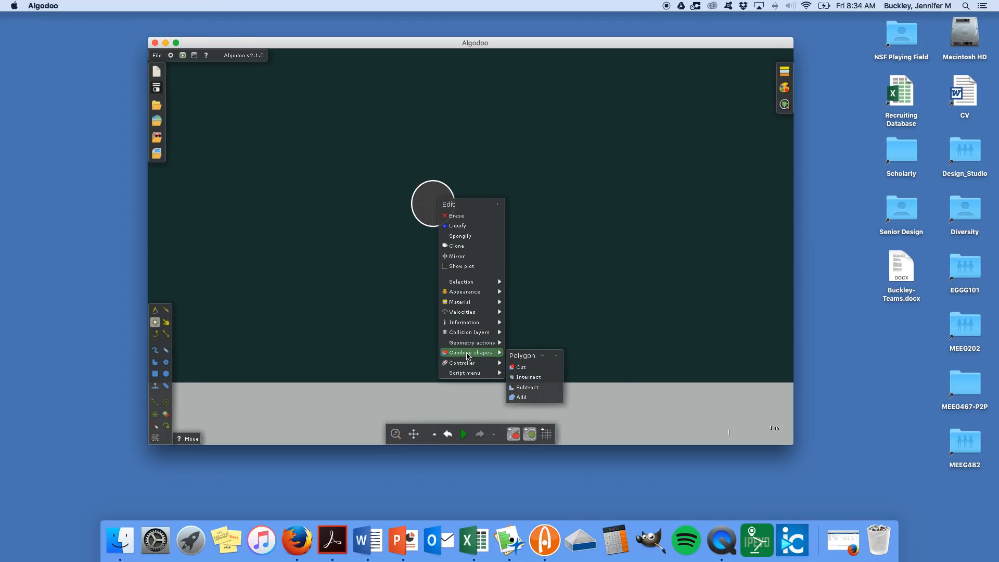
pyautogui.click(498, 204)
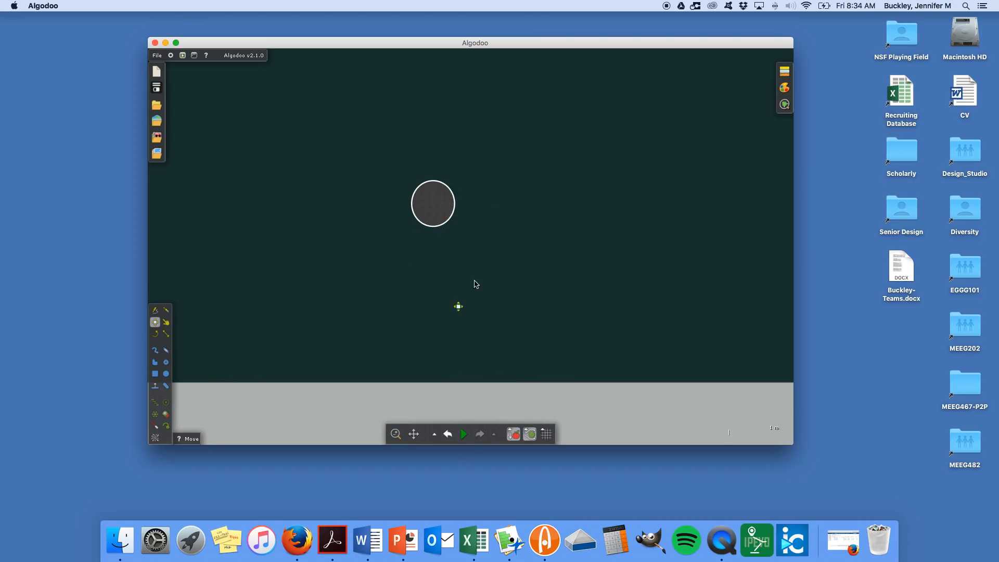
# Step: Move the rubber shape slightly down and to the right, and try rotating it with the Rotate tool
pyautogui.moveTo(441, 212); pyautogui.dragTo(465, 241)
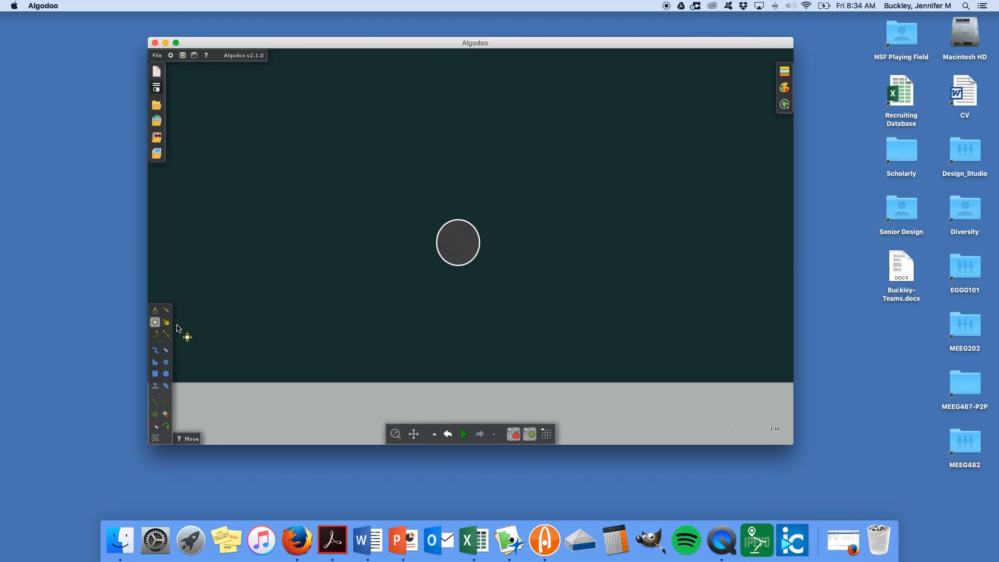
pyautogui.click(155, 334)
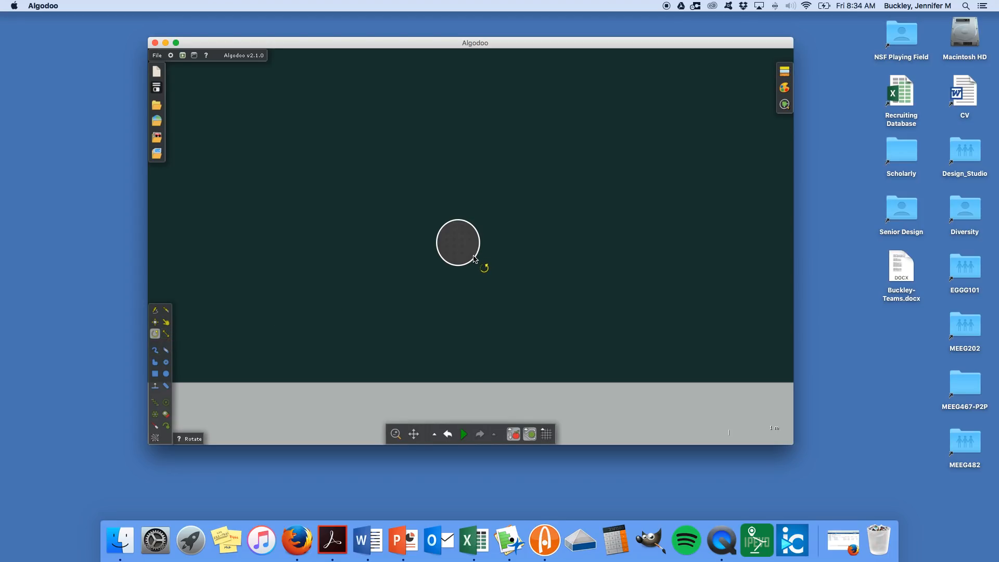
pyautogui.moveTo(468, 245)
pyautogui.mouseDown()
pyautogui.moveTo(458, 231)
pyautogui.moveTo(468, 246)
pyautogui.moveTo(439, 237)
pyautogui.moveTo(469, 248)
pyautogui.moveTo(453, 235)
pyautogui.mouseUp()
# Step: Erase the rubber shape from the scene
pyautogui.rightClick(454, 232)
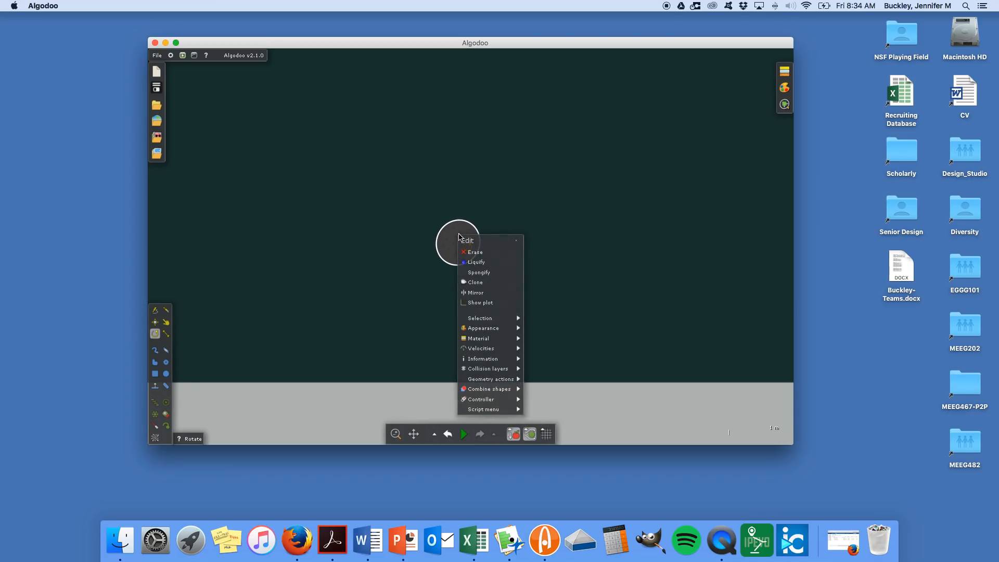
pyautogui.click(471, 253)
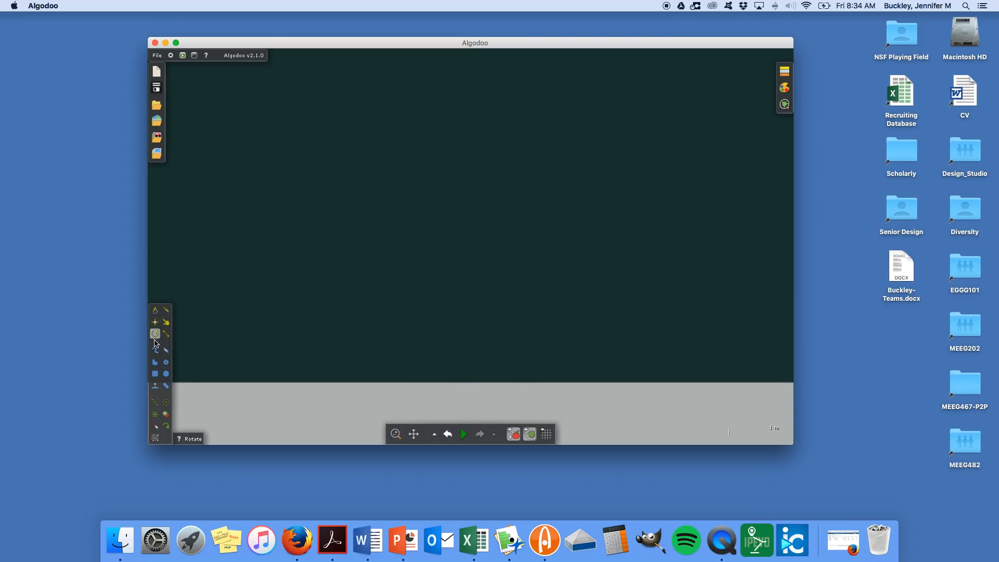
# Step: Draw a new circle in the middle of the scene above the ground and set its material to Rubber
pyautogui.click(166, 375)
pyautogui.moveTo(432, 243); pyautogui.dragTo(428, 266)
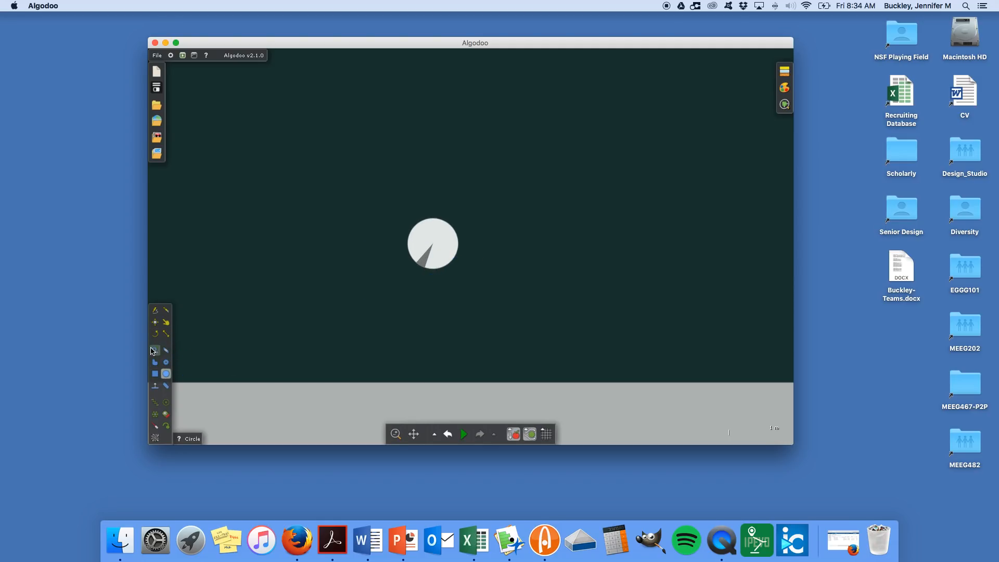
pyautogui.rightClick(438, 249)
pyautogui.moveTo(483, 354)
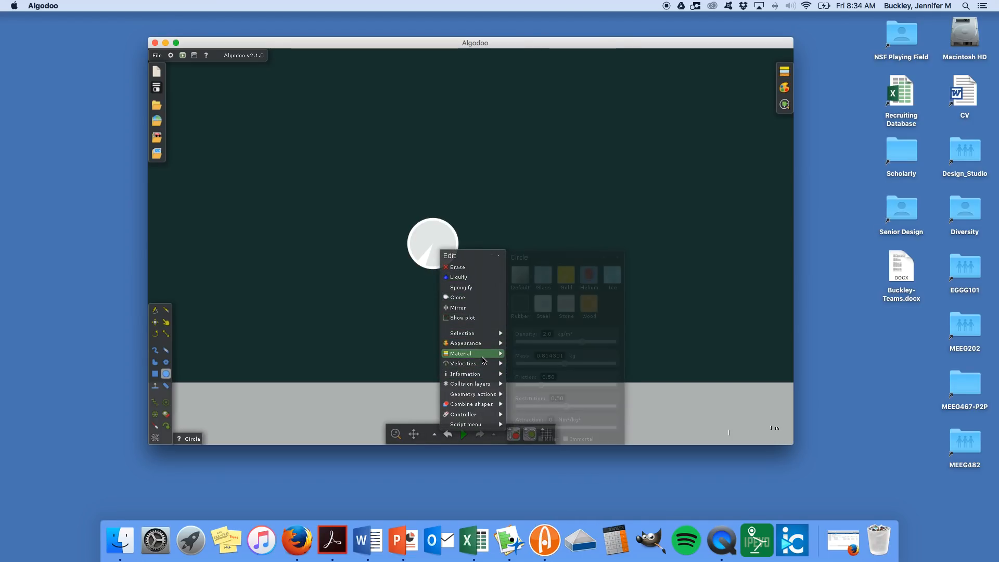
pyautogui.click(520, 304)
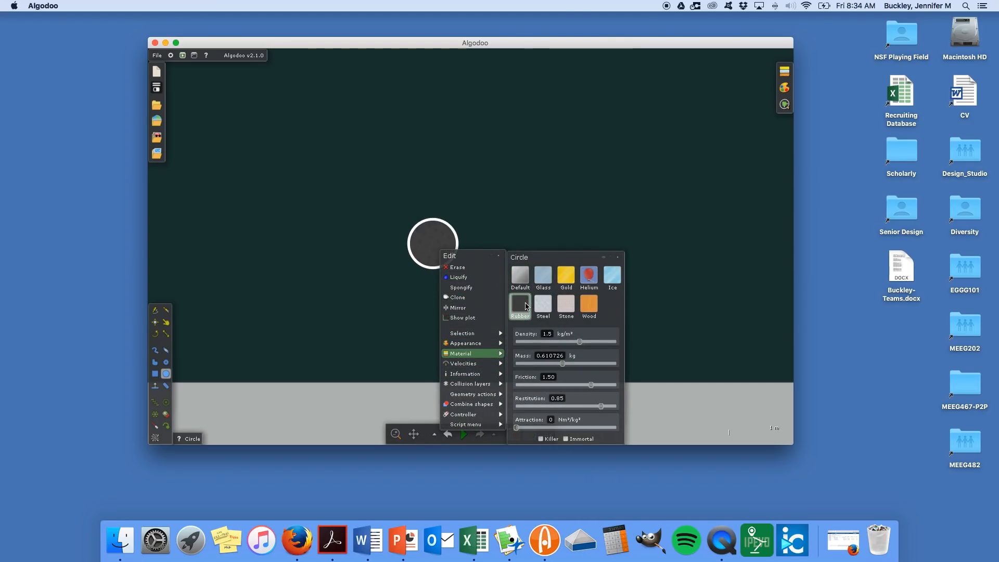
pyautogui.click(619, 257)
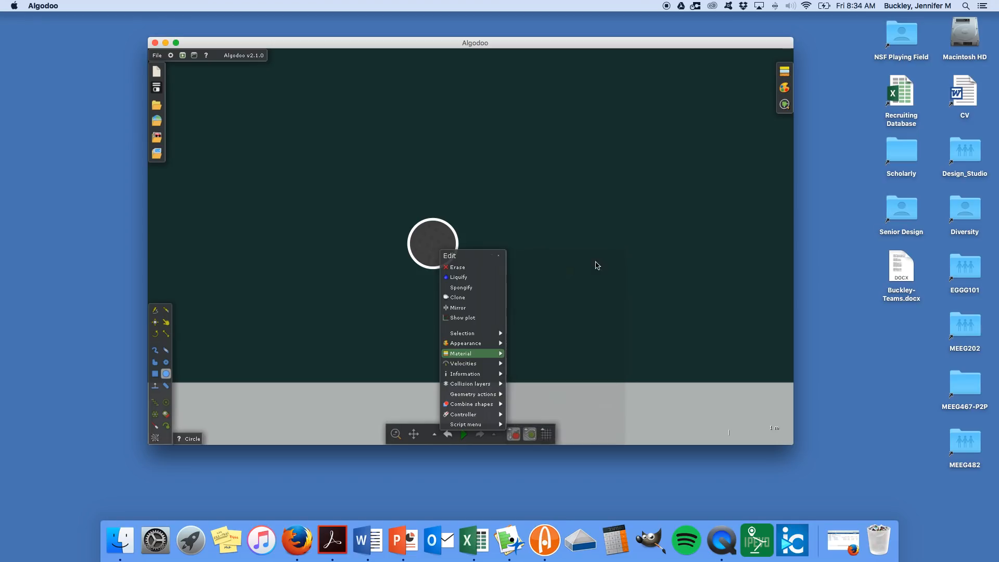
pyautogui.click(499, 255)
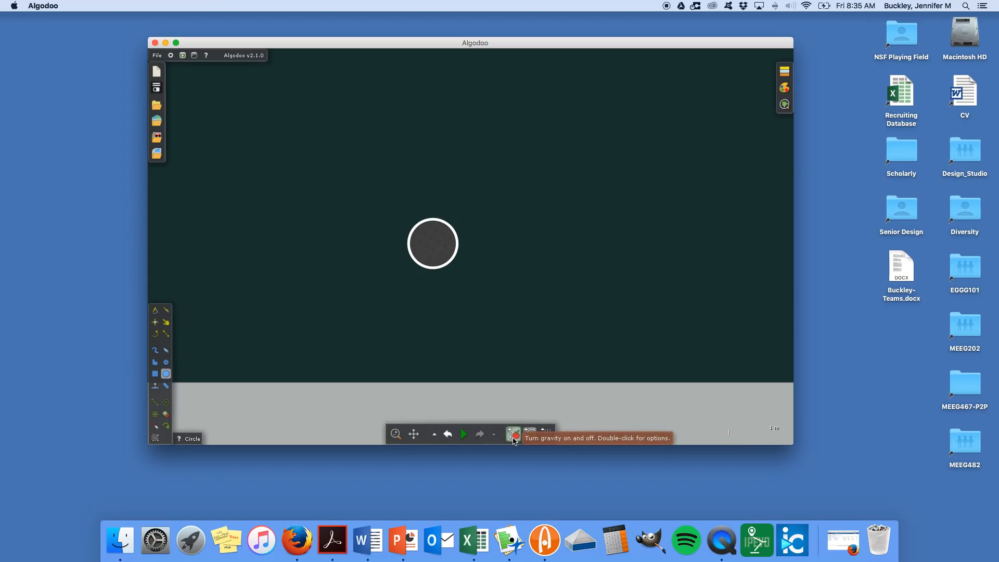
# Step: Toggle gravity off and back on, and turn air friction off
pyautogui.click(513, 435)
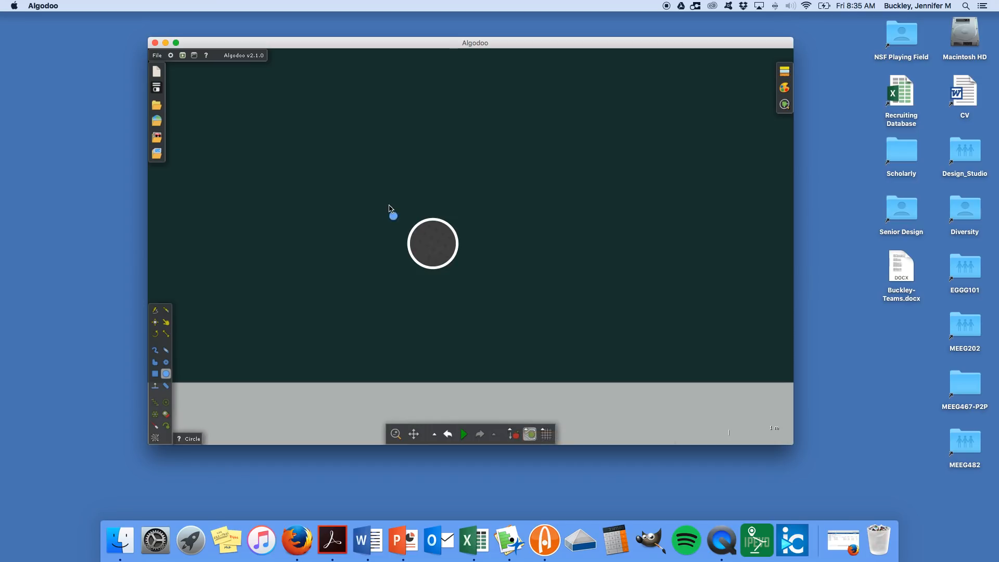
pyautogui.click(514, 434)
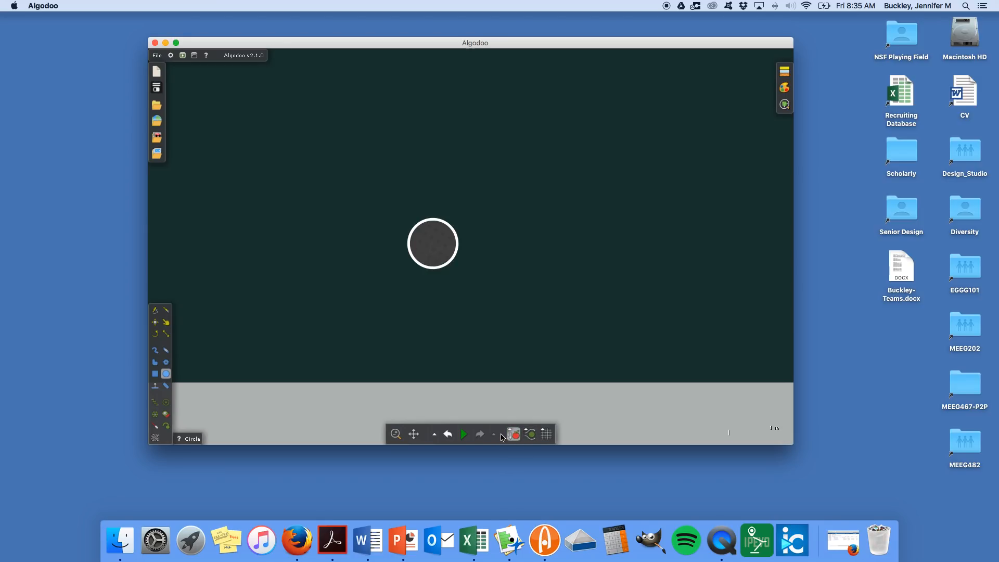
# Step: Start the simulation to drop the rubber ball onto the ground
pyautogui.scroll(-1, 518, 440)
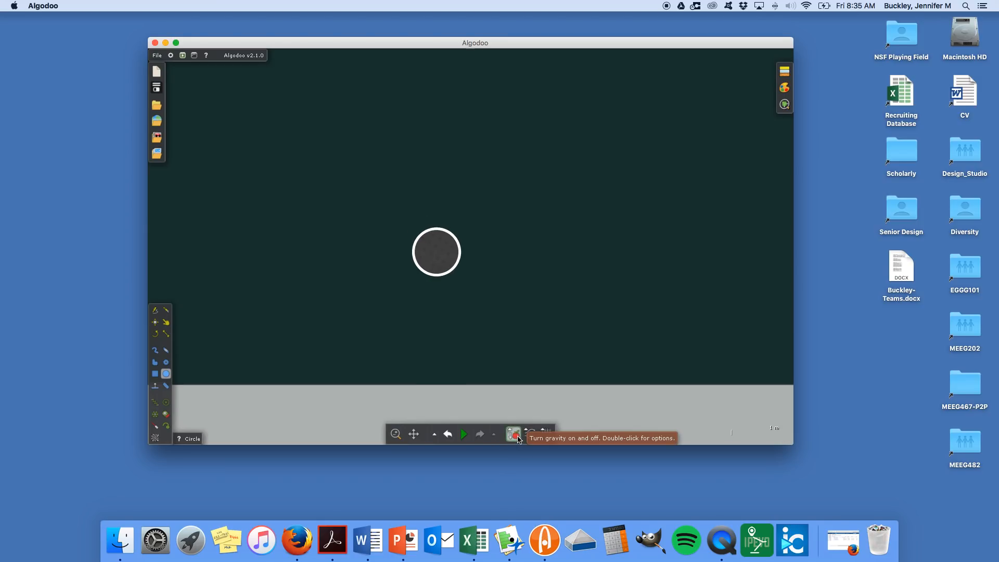
pyautogui.click(464, 435)
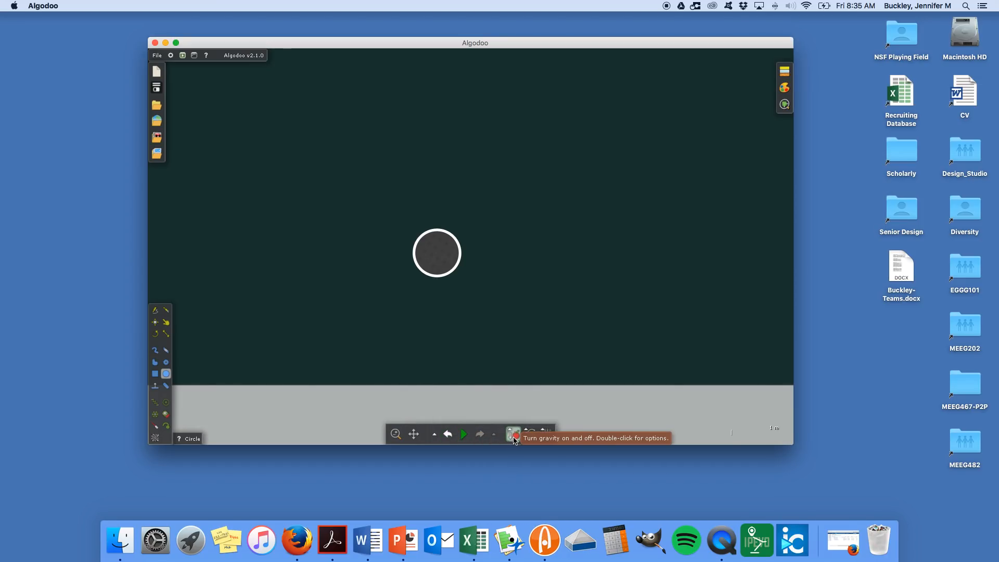
pyautogui.click(464, 434)
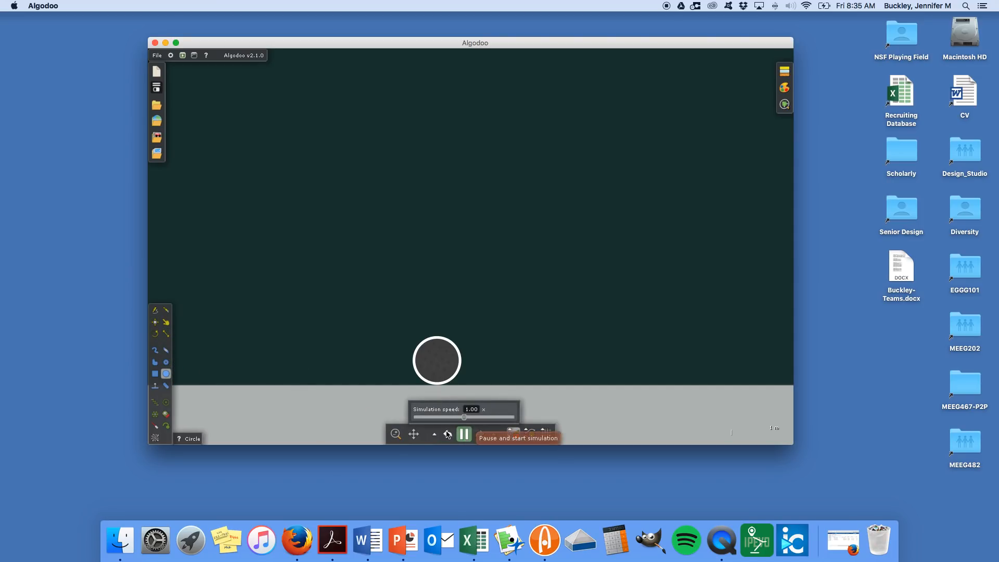
# Step: Lift and throw the ball with the Drag tool while the simulation is running, and pull it back toward the middle
pyautogui.click(167, 323)
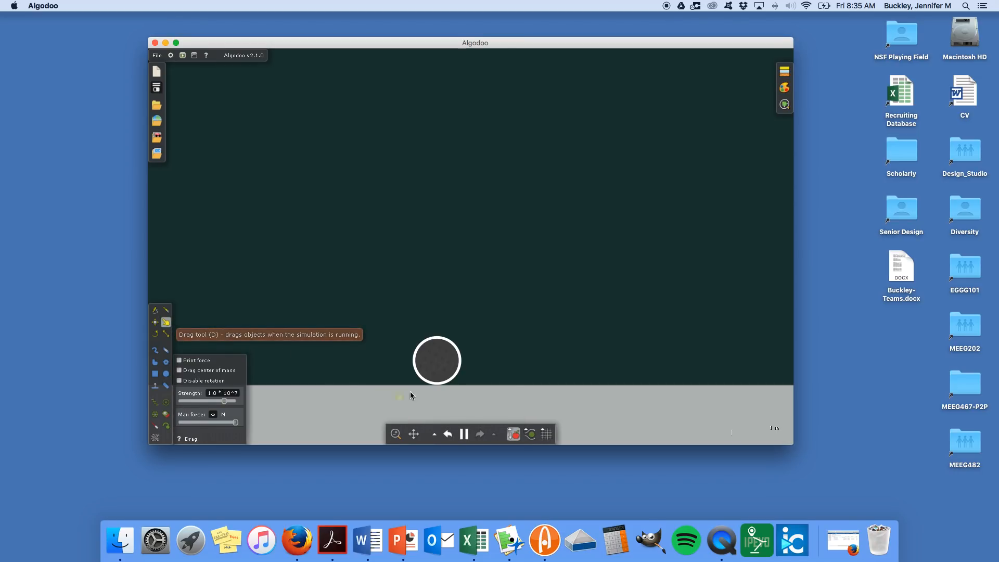
pyautogui.moveTo(430, 374); pyautogui.dragTo(447, 255)
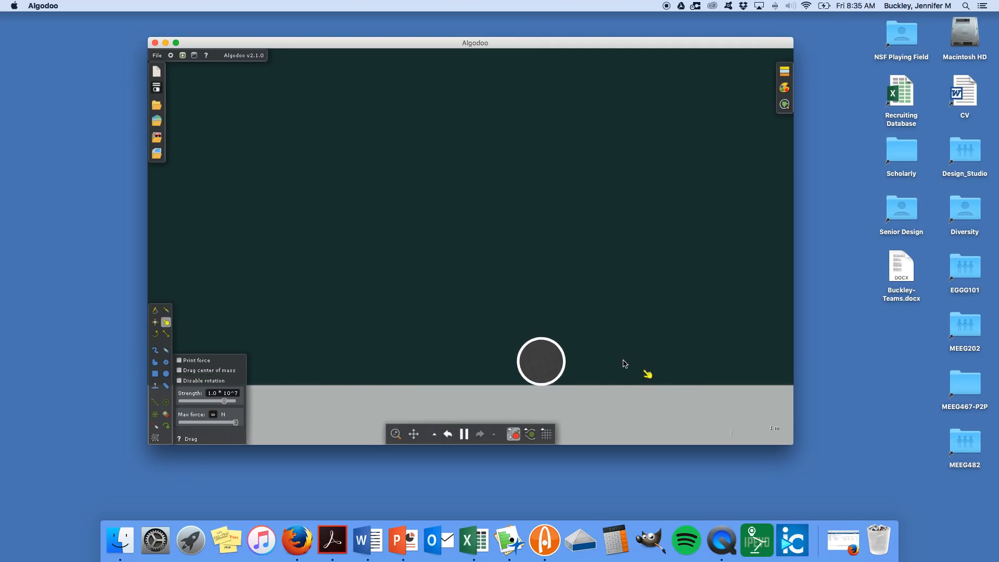
pyautogui.moveTo(590, 364); pyautogui.dragTo(570, 360)
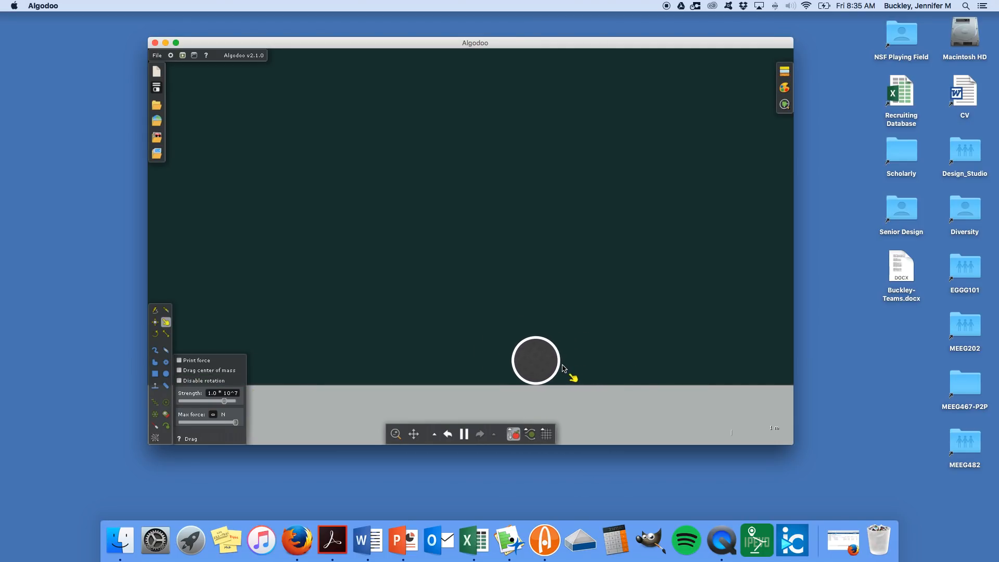
pyautogui.moveTo(499, 369); pyautogui.dragTo(481, 380)
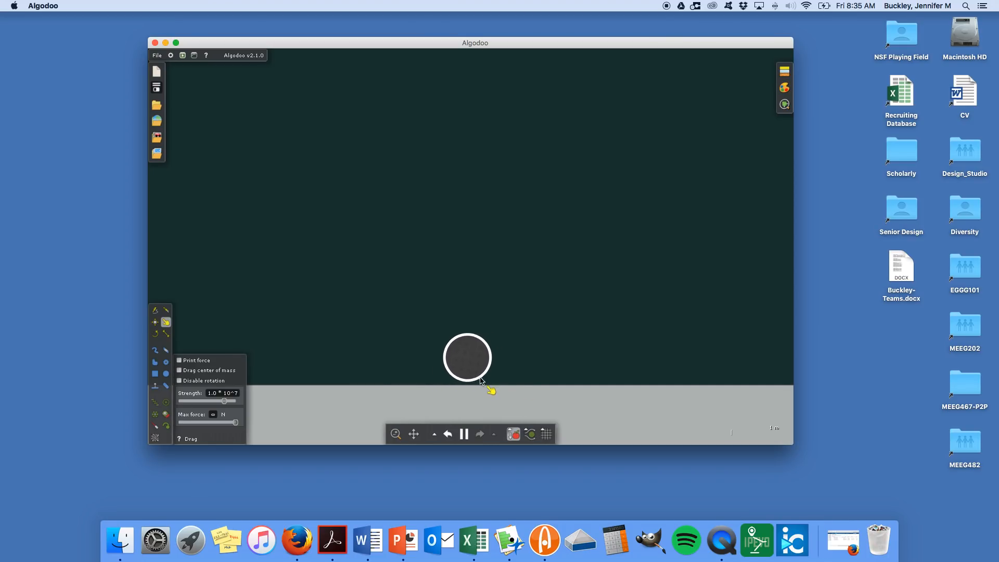
# Step: Lift the ball off the ground with the Move tool, let it fall, and pause the simulation
pyautogui.click(155, 322)
pyautogui.moveTo(399, 366); pyautogui.dragTo(449, 279)
pyautogui.moveTo(436, 360); pyautogui.dragTo(459, 277)
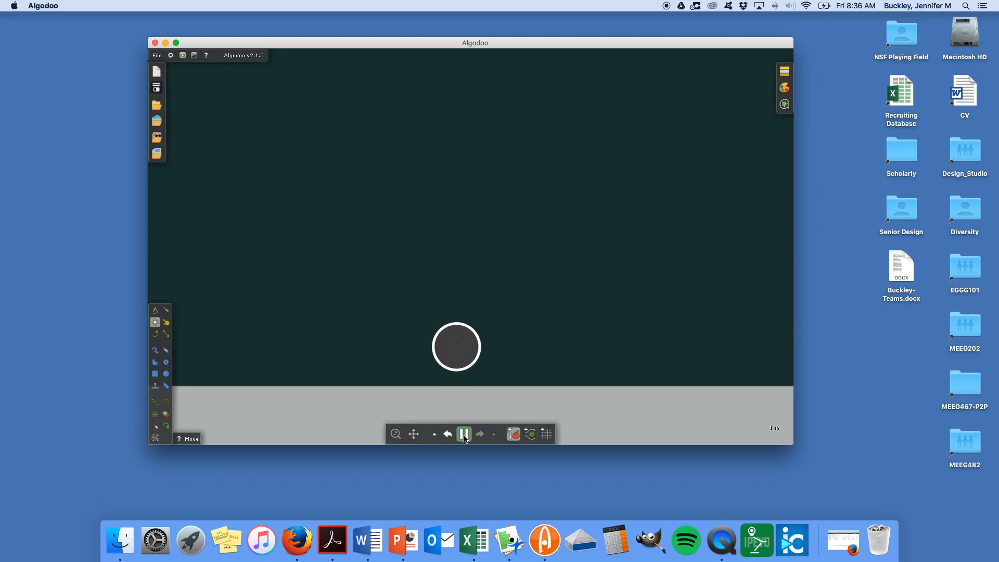
pyautogui.moveTo(465, 437)
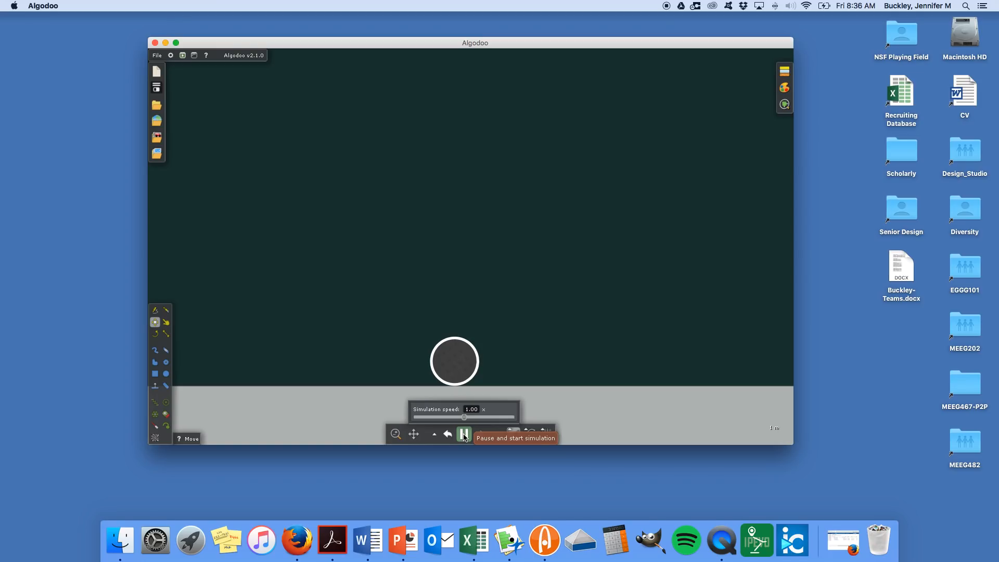
pyautogui.click(464, 435)
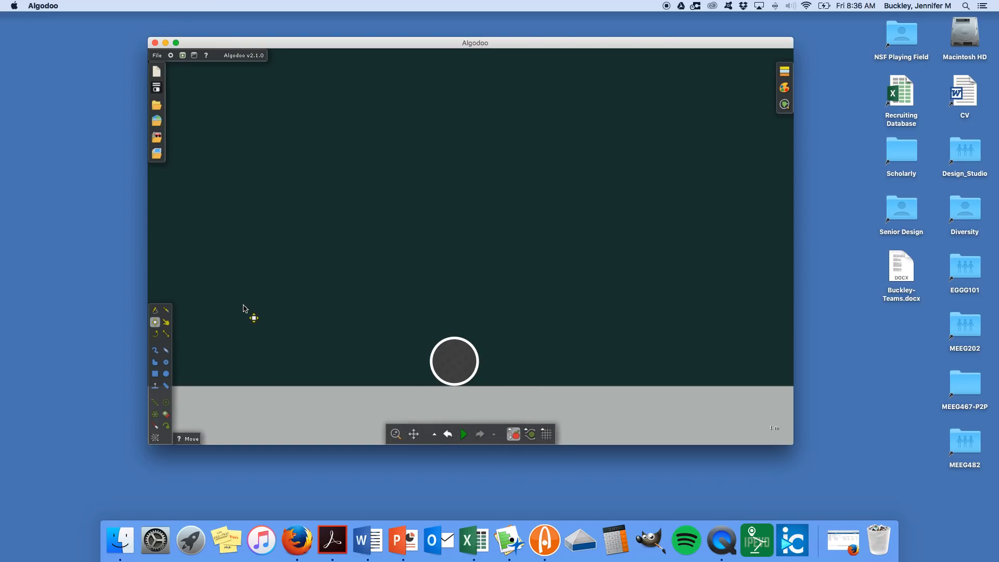
# Step: Title the scene "Simple Ball Drop" and describe it as "Rubber ball. Dropped from height. That's it."
pyautogui.click(155, 89)
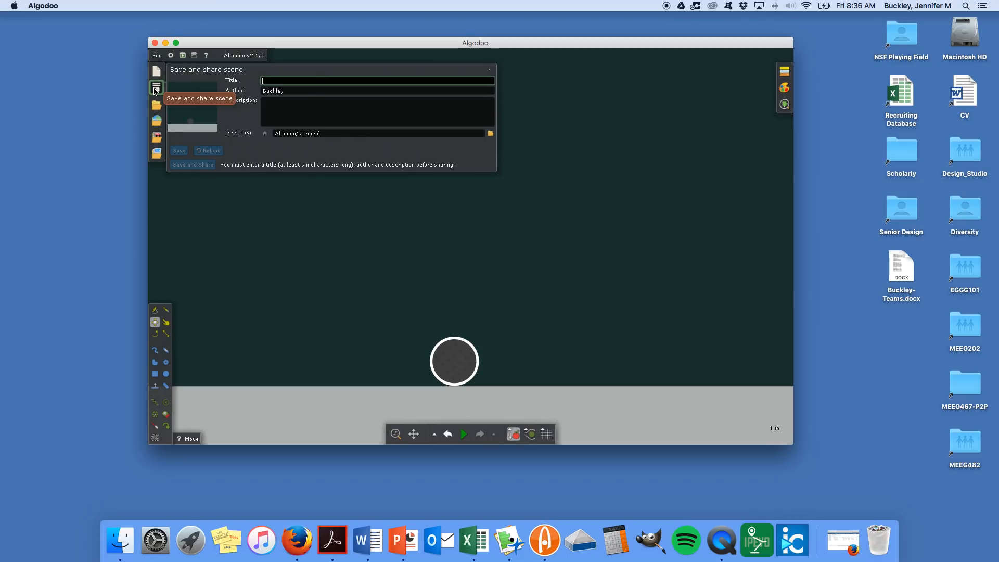
pyautogui.write('Simple ')
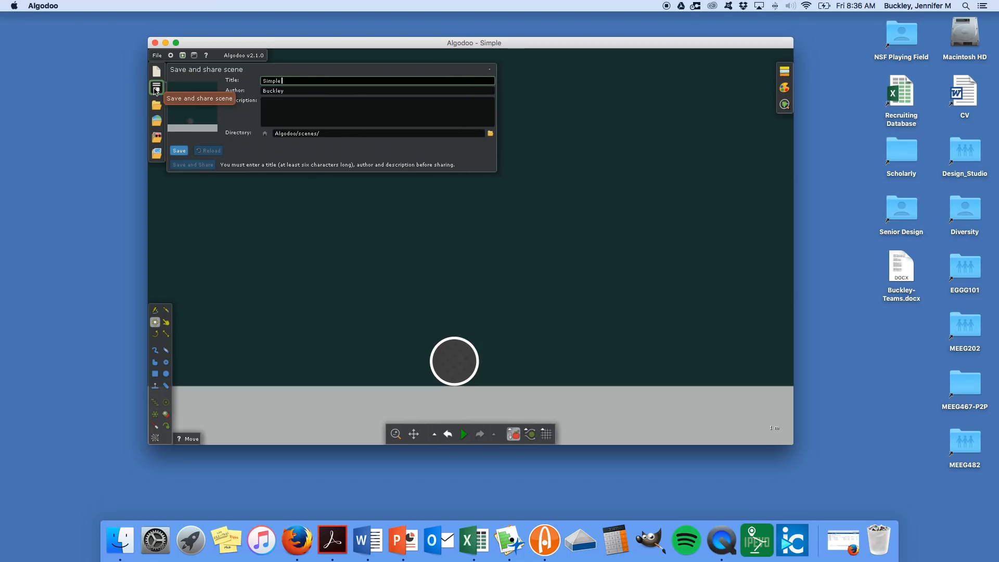
pyautogui.write('Ball Drop')
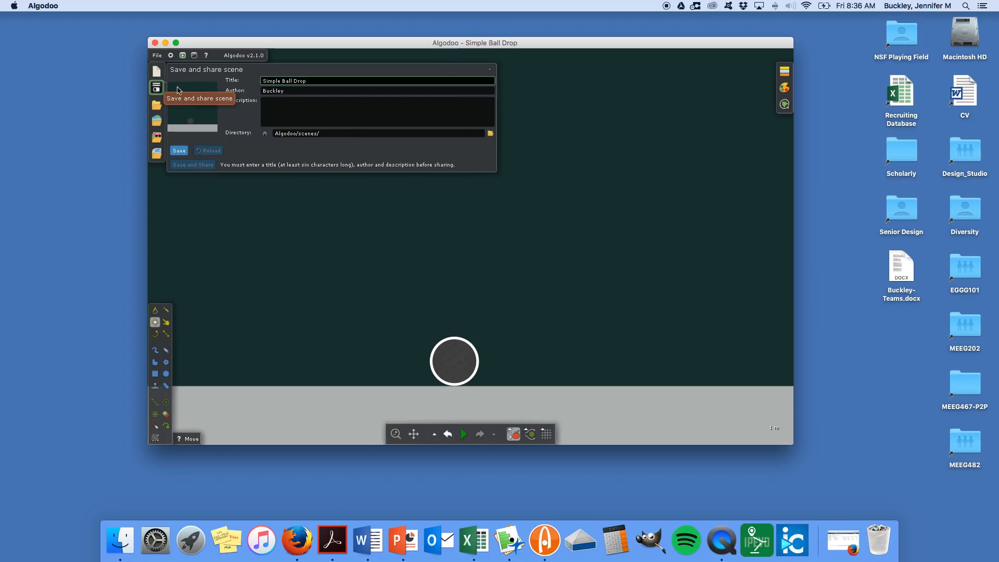
pyautogui.click(315, 108)
pyautogui.write("Rubber ball. Dropped from height. That's it.")
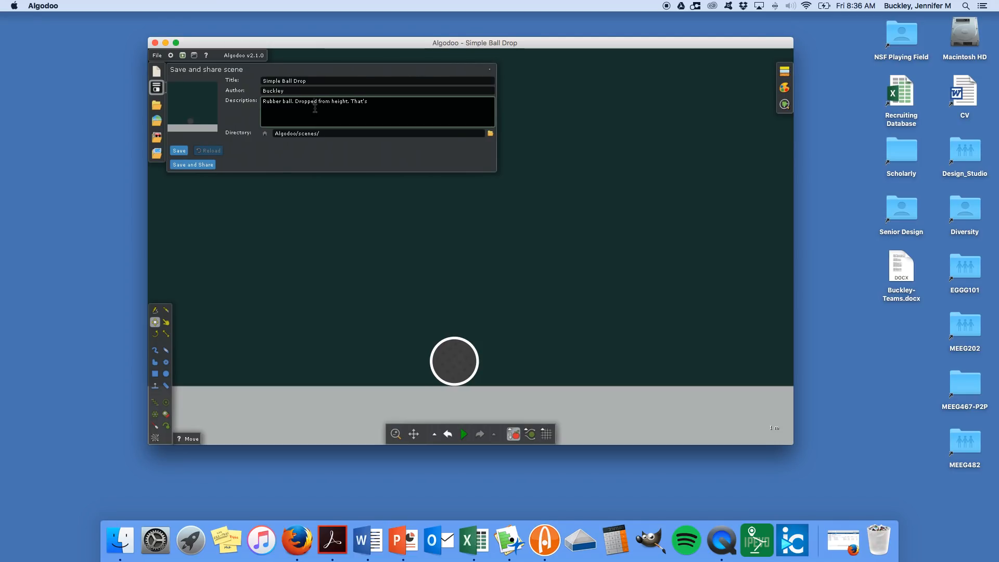
# Step: Choose the EGGG101 folder inside the Algodoo scenes directory as the save location and save the scene
pyautogui.click(490, 133)
pyautogui.doubleClick(420, 183)
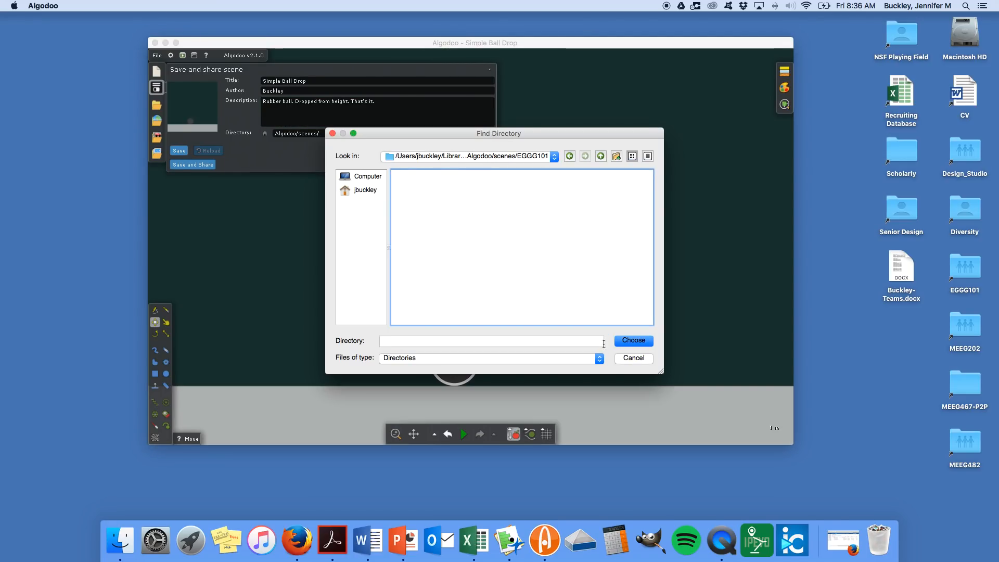
pyautogui.click(632, 341)
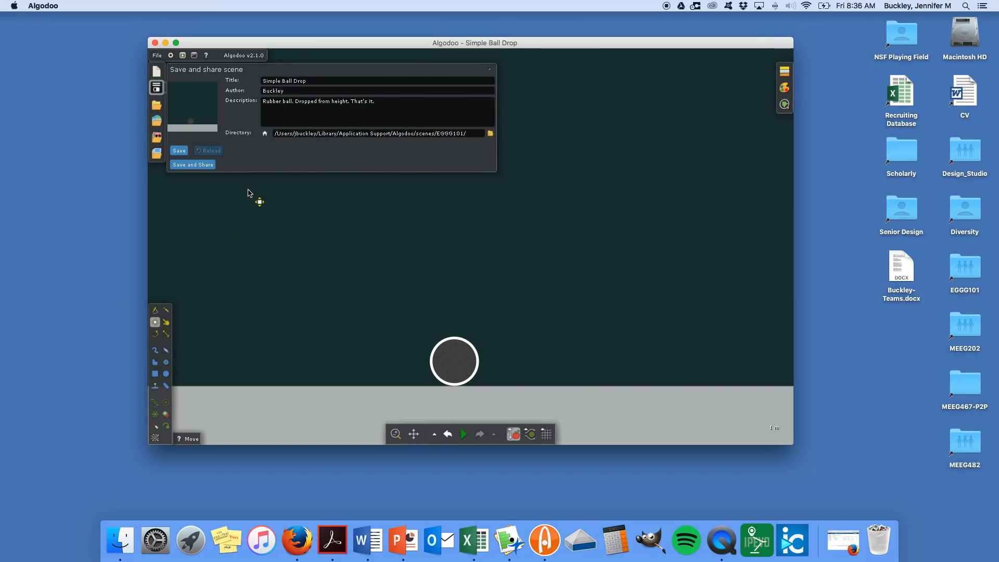
pyautogui.click(180, 151)
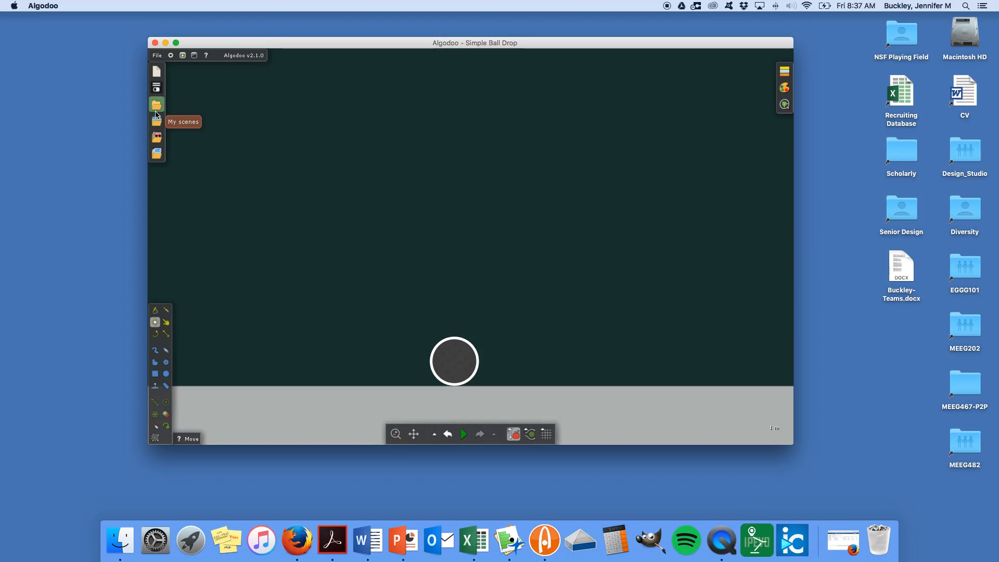
# Step: Create a new scene with the Chalkboard palette and draw a small external gear with 0.50 m teeth above the ground
pyautogui.click(155, 77)
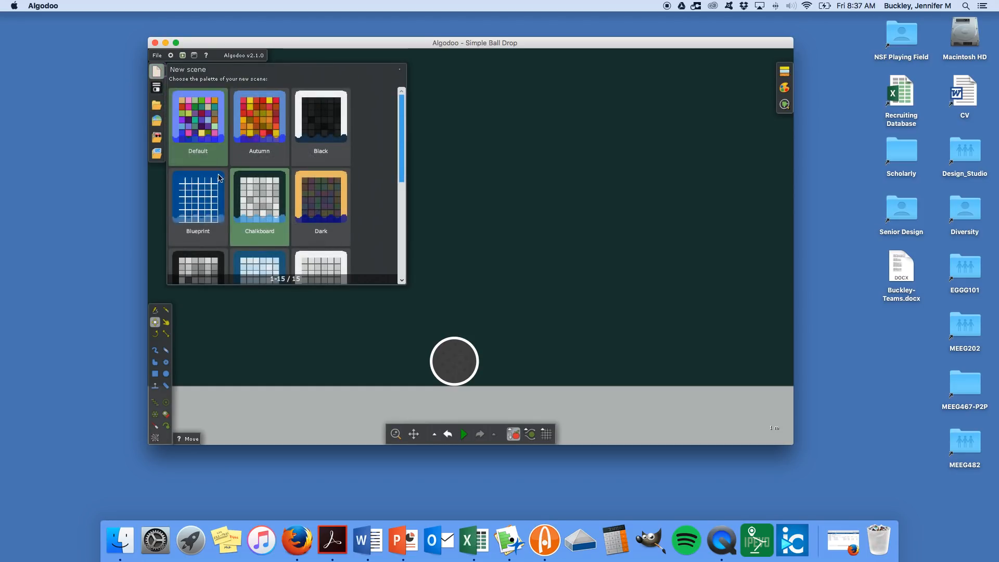
pyautogui.click(277, 218)
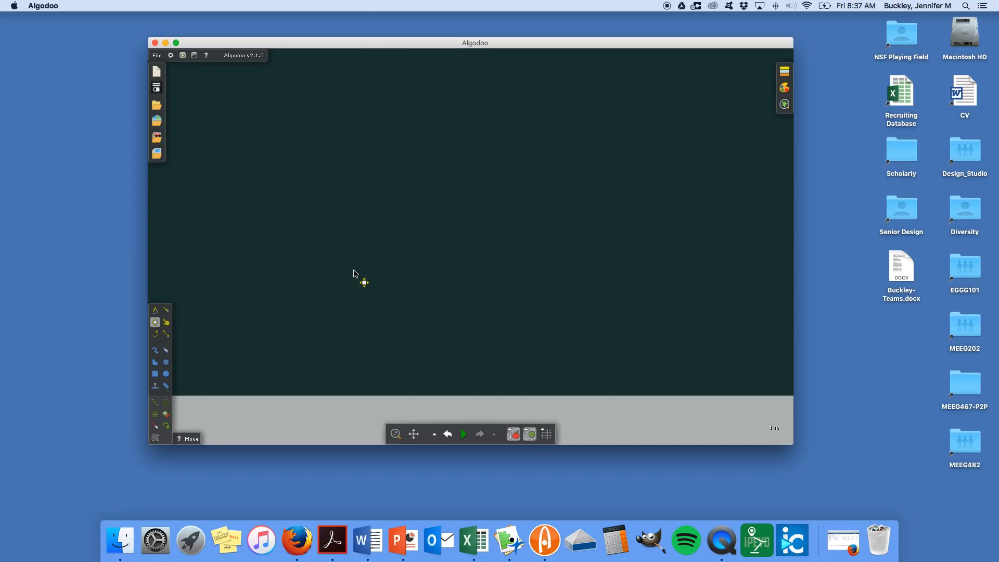
pyautogui.click(166, 362)
pyautogui.moveTo(369, 266); pyautogui.dragTo(324, 293)
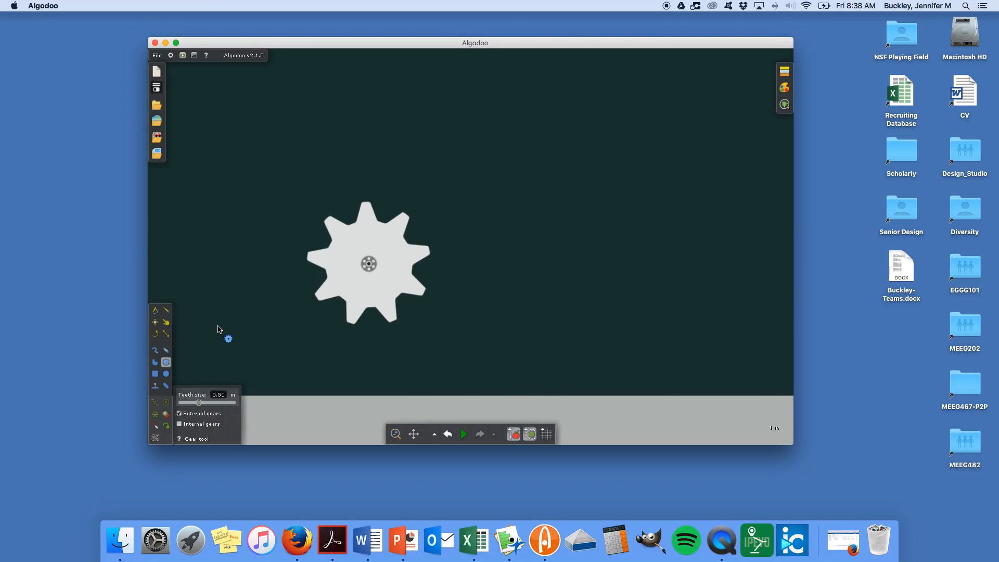
# Step: Rotate the small gear slightly about its axle, and briefly run and undo the simulation
pyautogui.click(159, 336)
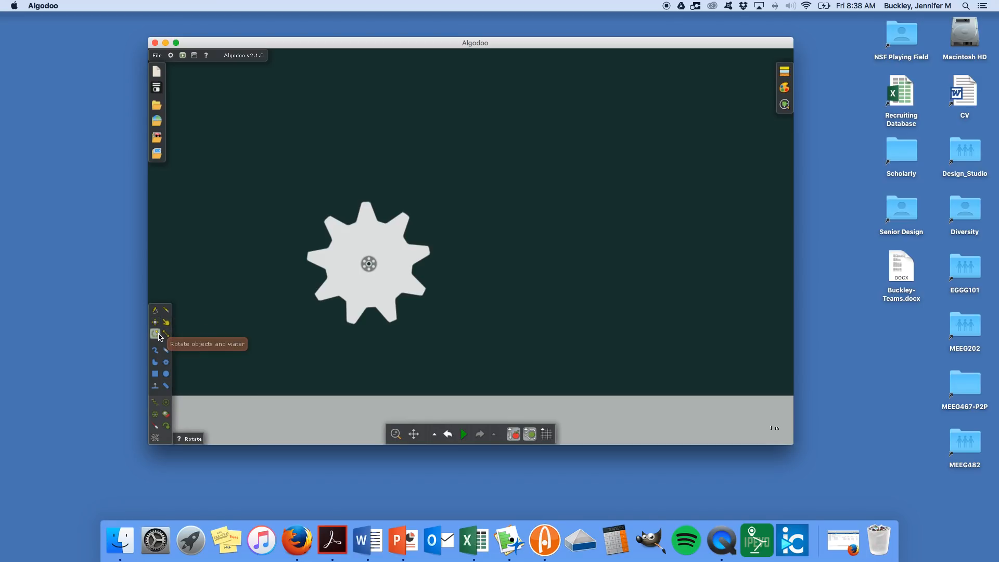
pyautogui.moveTo(385, 307)
pyautogui.mouseDown()
pyautogui.moveTo(408, 295)
pyautogui.moveTo(350, 233)
pyautogui.moveTo(311, 272)
pyautogui.moveTo(379, 226)
pyautogui.moveTo(375, 283)
pyautogui.moveTo(390, 306)
pyautogui.mouseUp()
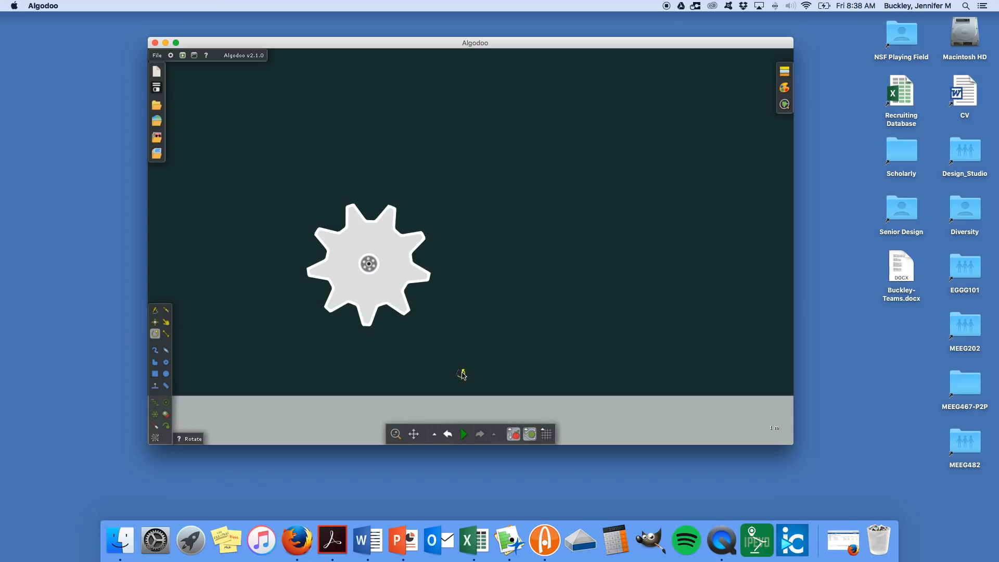
pyautogui.click(463, 435)
pyautogui.click(447, 434)
# Step: Draw a larger external gear with 0.50 m teeth beside the small one and move it over against the small gear's teeth
pyautogui.click(166, 363)
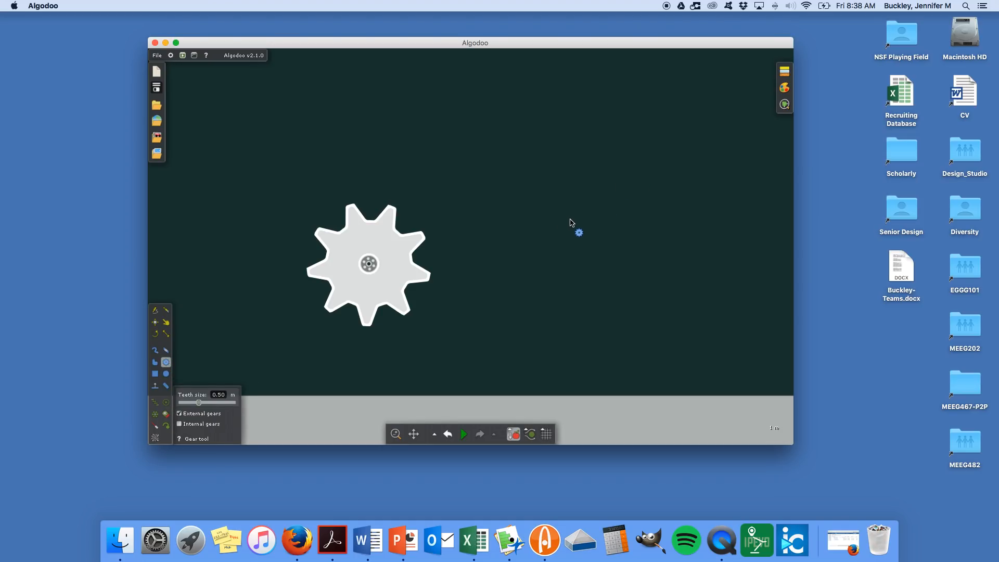
pyautogui.moveTo(585, 216); pyautogui.dragTo(497, 276)
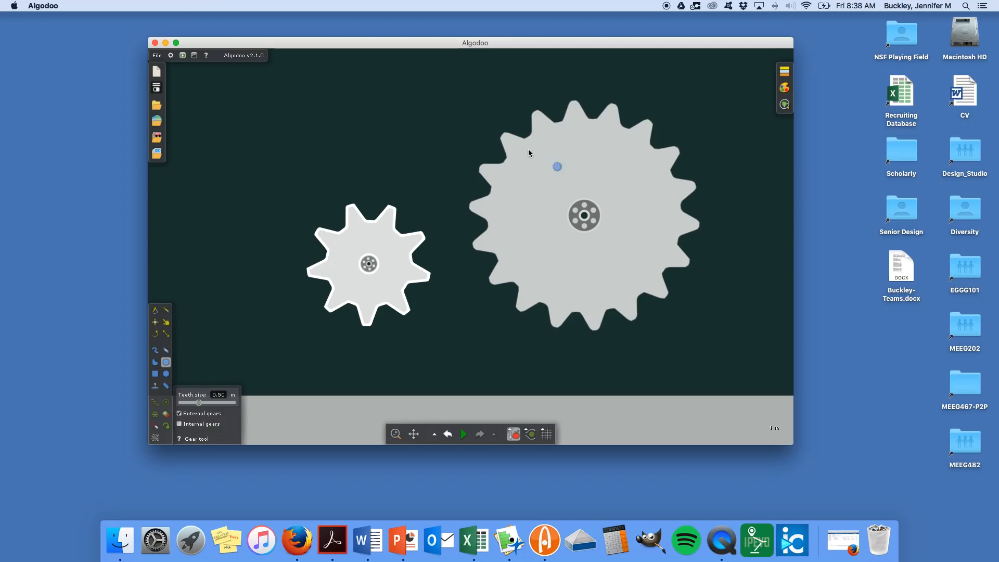
pyautogui.click(155, 323)
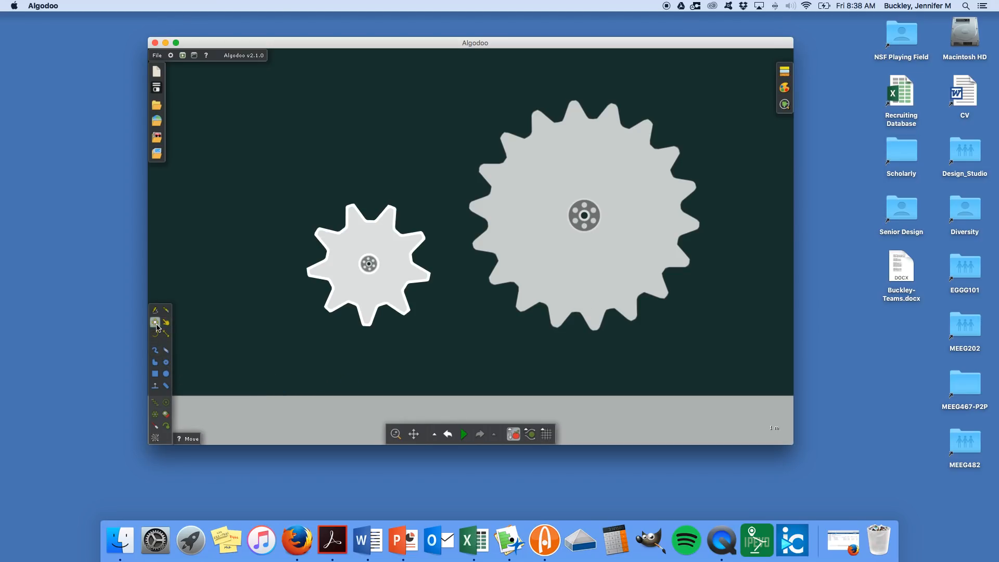
pyautogui.moveTo(631, 234); pyautogui.dragTo(568, 255)
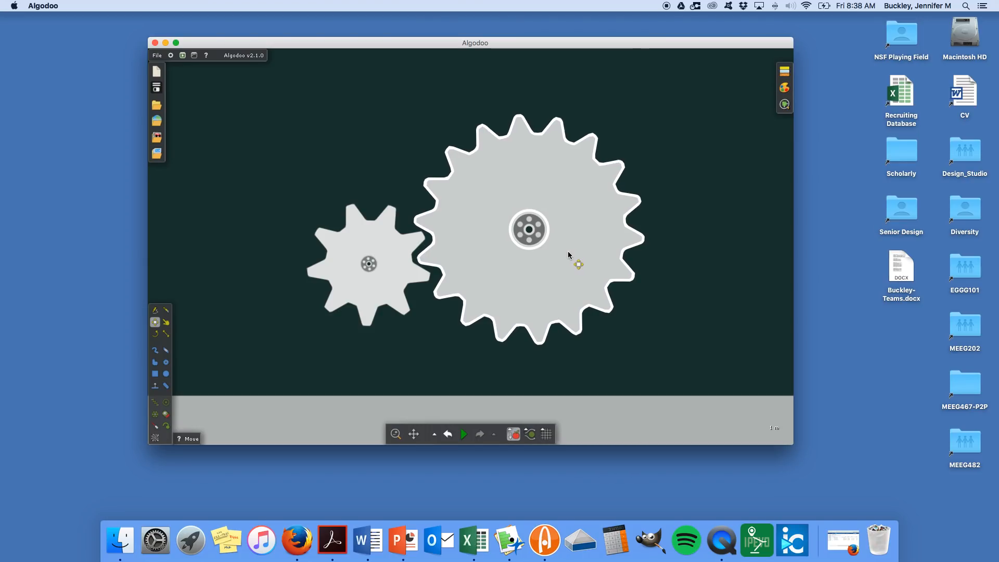
# Step: Fine-tune the rotation of both gears and the large gear's position so that their teeth mesh
pyautogui.click(155, 333)
pyautogui.click(409, 281)
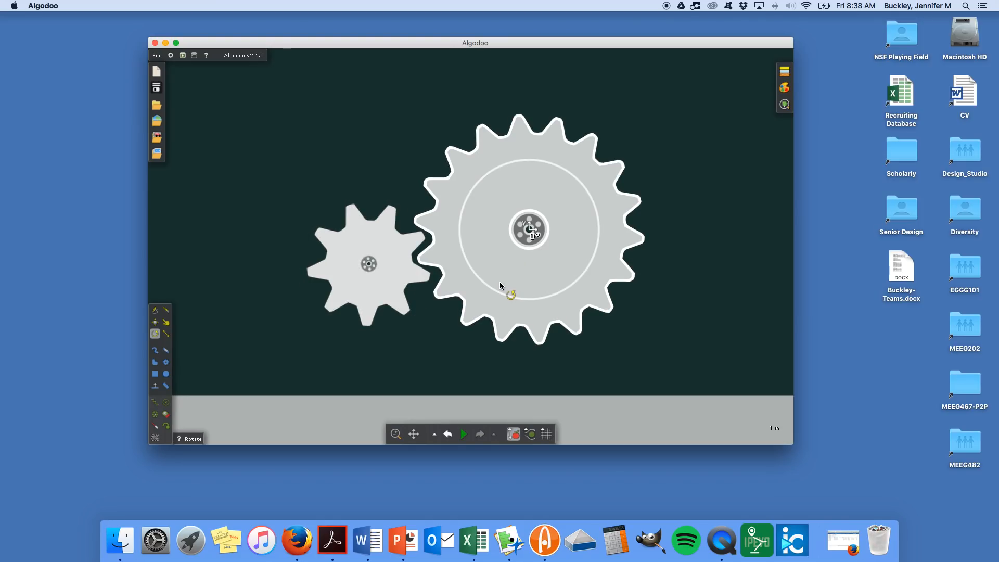
pyautogui.moveTo(473, 295); pyautogui.dragTo(452, 270)
pyautogui.click(156, 323)
pyautogui.moveTo(552, 267); pyautogui.dragTo(549, 268)
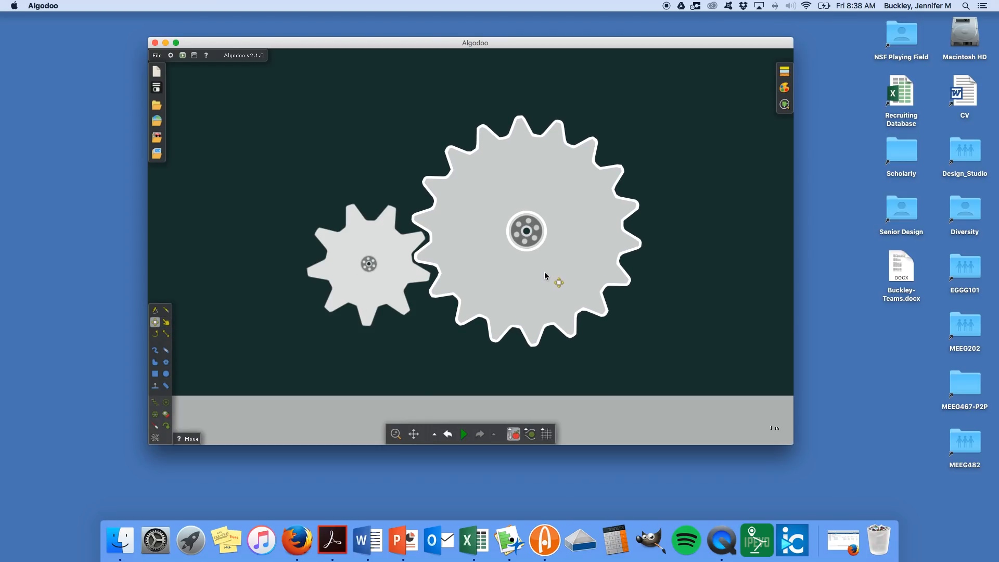
pyautogui.click(155, 333)
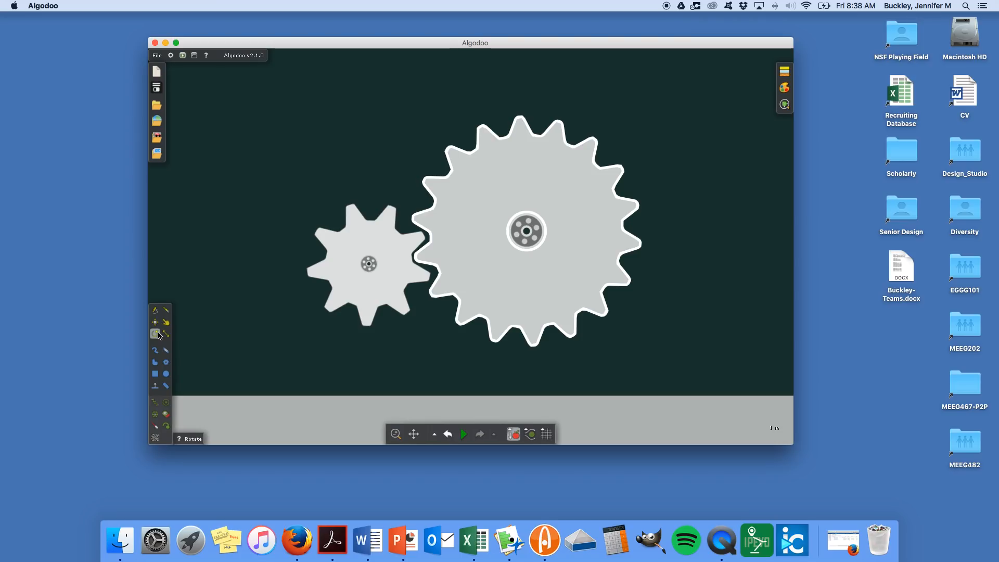
pyautogui.moveTo(397, 308); pyautogui.dragTo(367, 313)
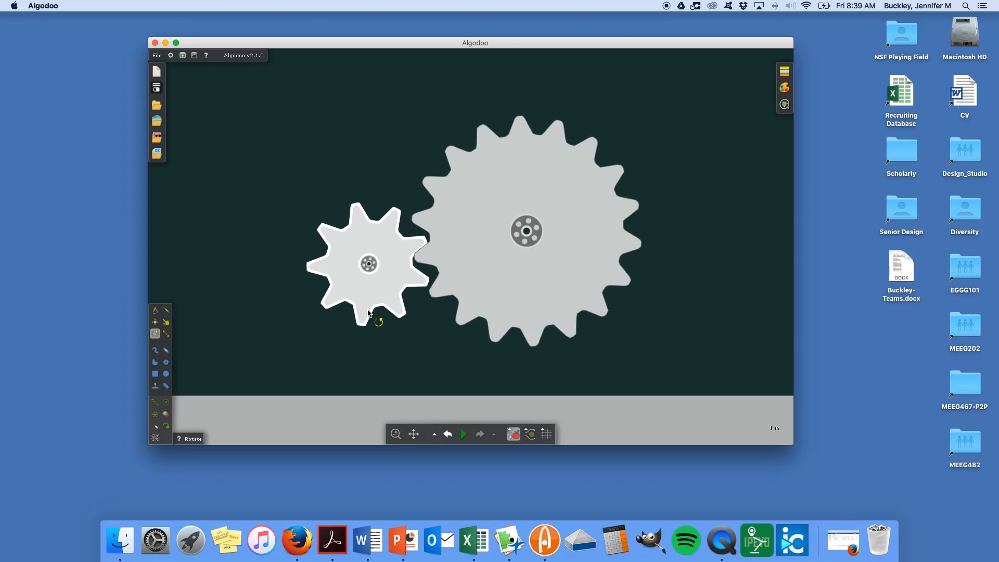
pyautogui.moveTo(460, 298); pyautogui.dragTo(467, 301)
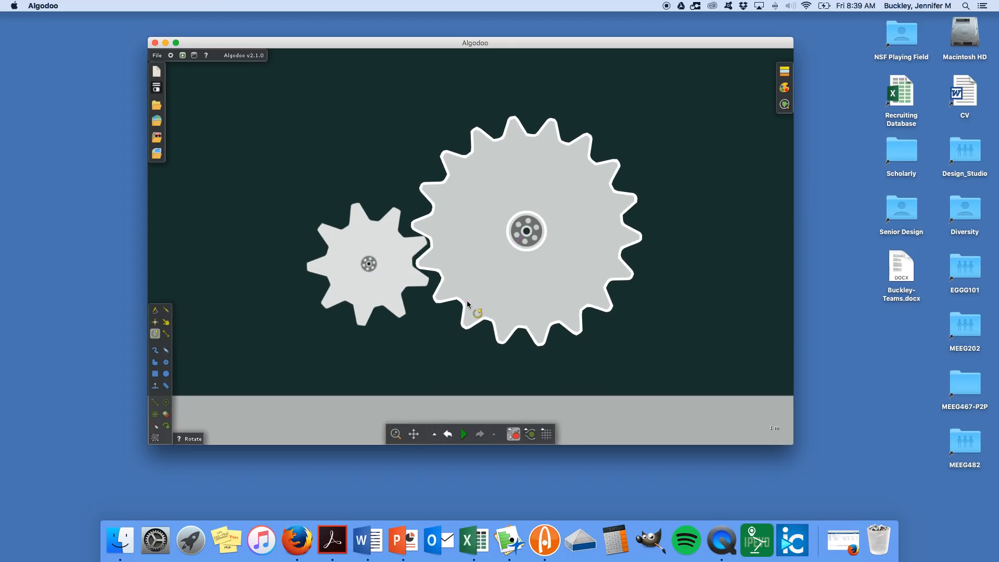
# Step: Run the simulation, turn the small gear with the Rotate tool, and pause the simulation
pyautogui.click(463, 434)
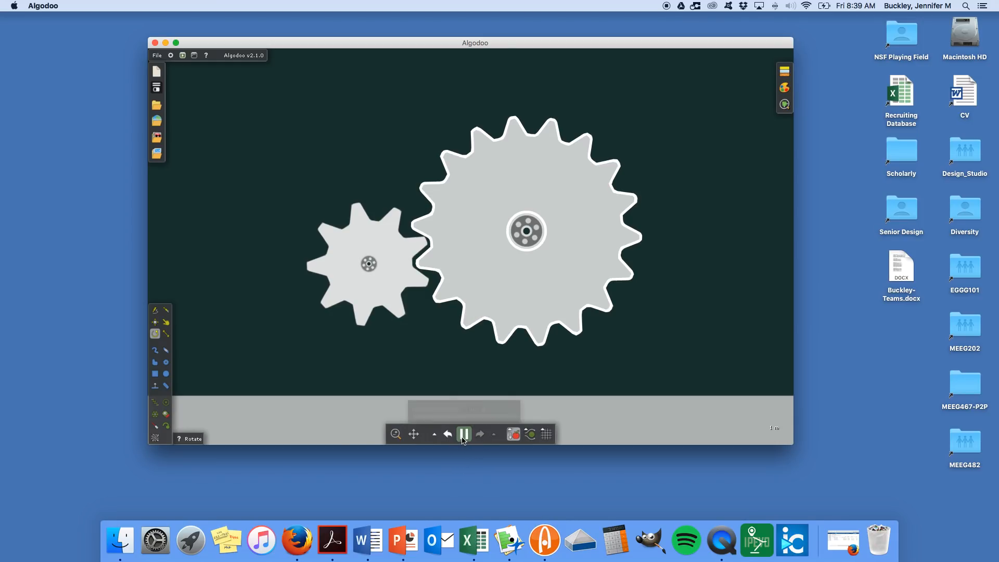
pyautogui.moveTo(364, 310); pyautogui.dragTo(338, 296)
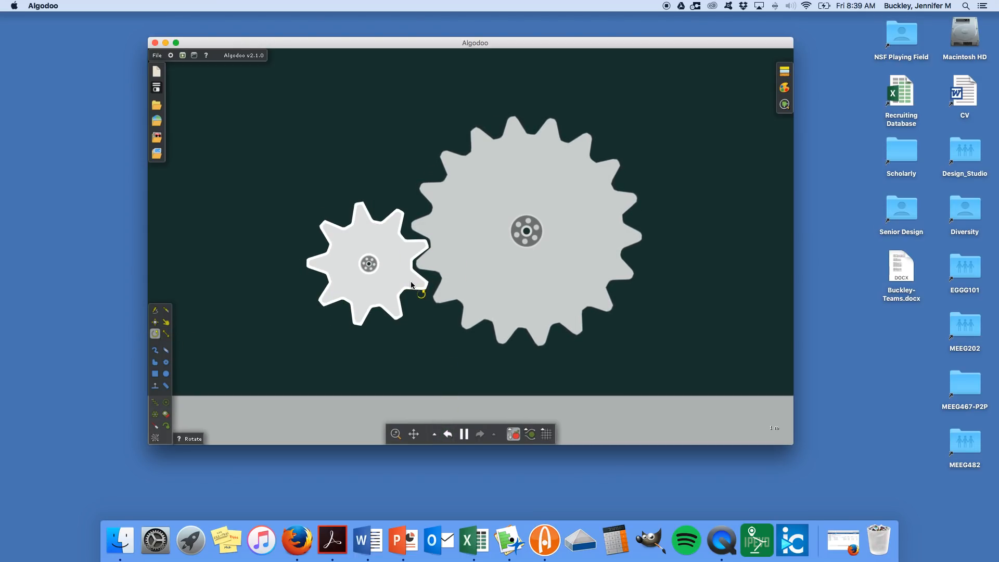
pyautogui.click(463, 434)
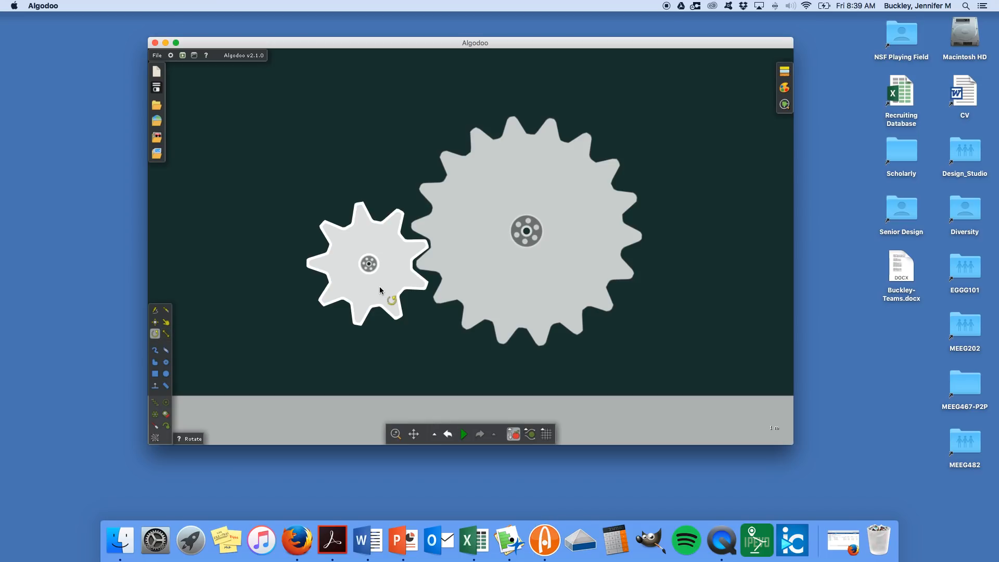
# Step: Enable the motor on the small gear's axle and start the simulation to drive both gears
pyautogui.rightClick(367, 269)
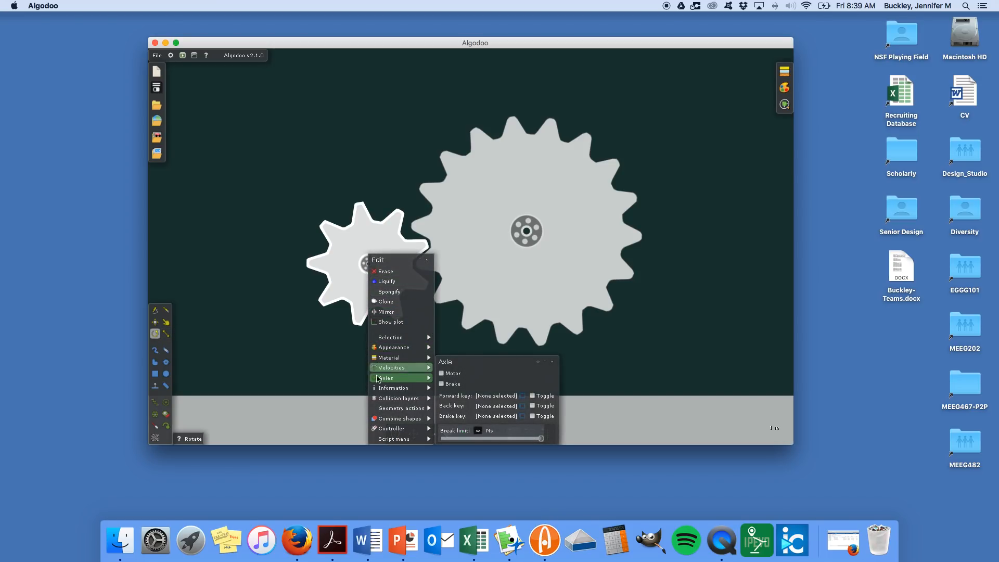
pyautogui.click(442, 373)
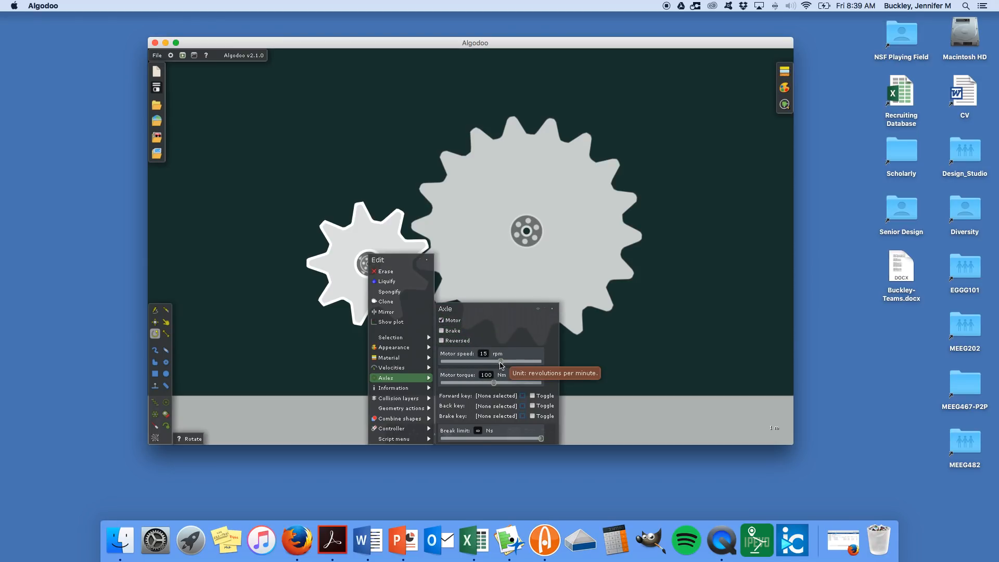
pyautogui.click(552, 309)
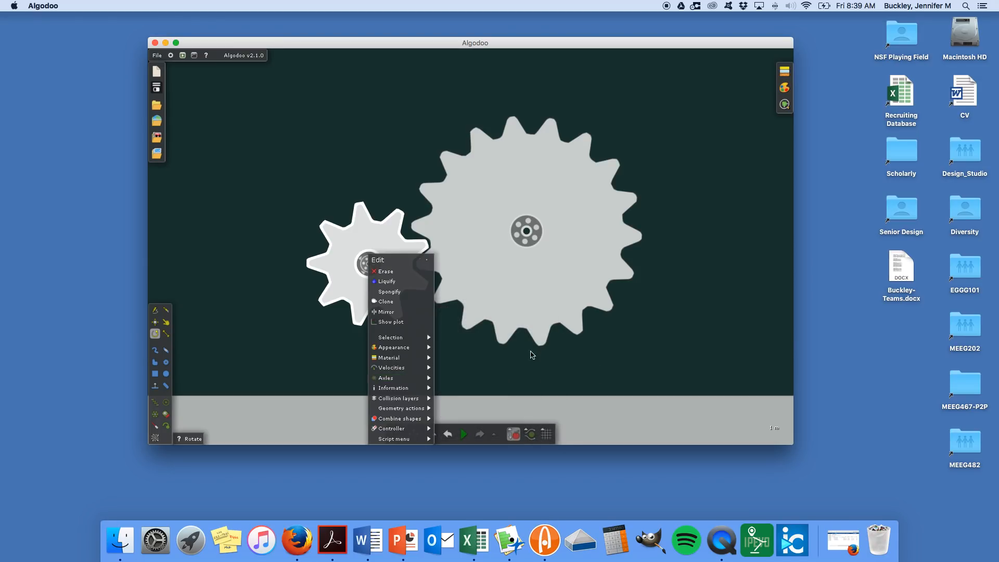
pyautogui.click(428, 260)
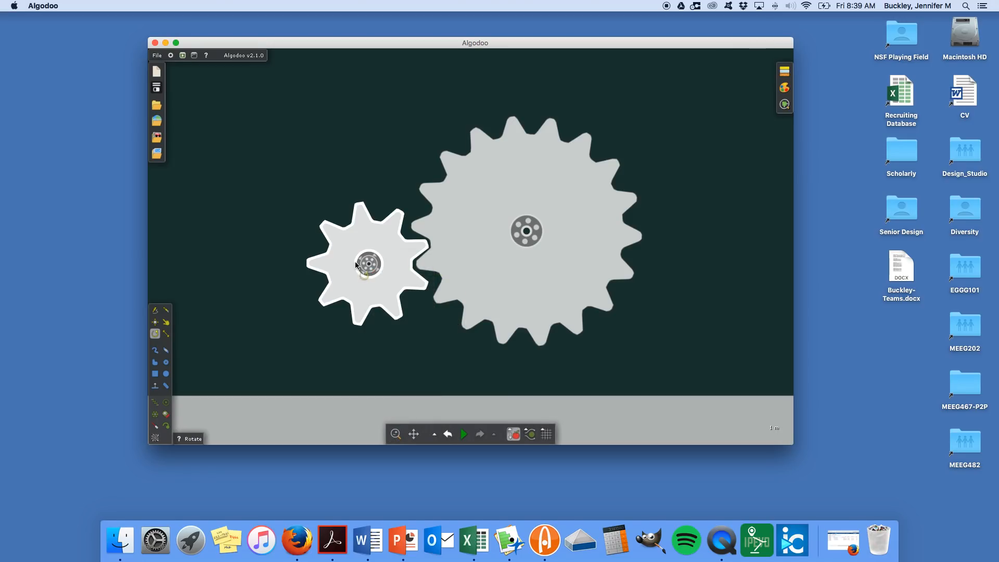
pyautogui.click(465, 438)
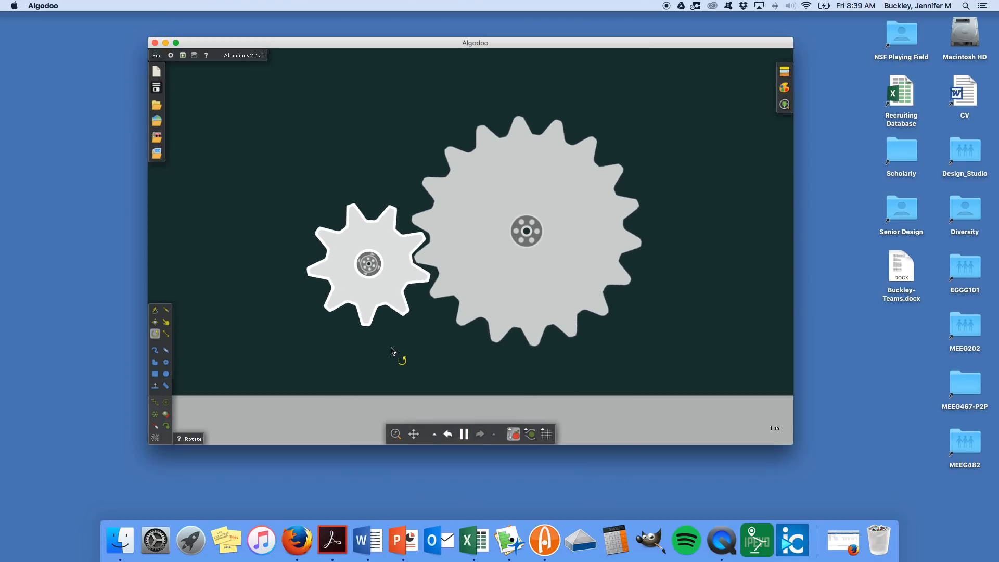
# Step: Set the small gear's axle motor to a speed of 45 rpm and a torque of 180 Nm
pyautogui.rightClick(372, 272)
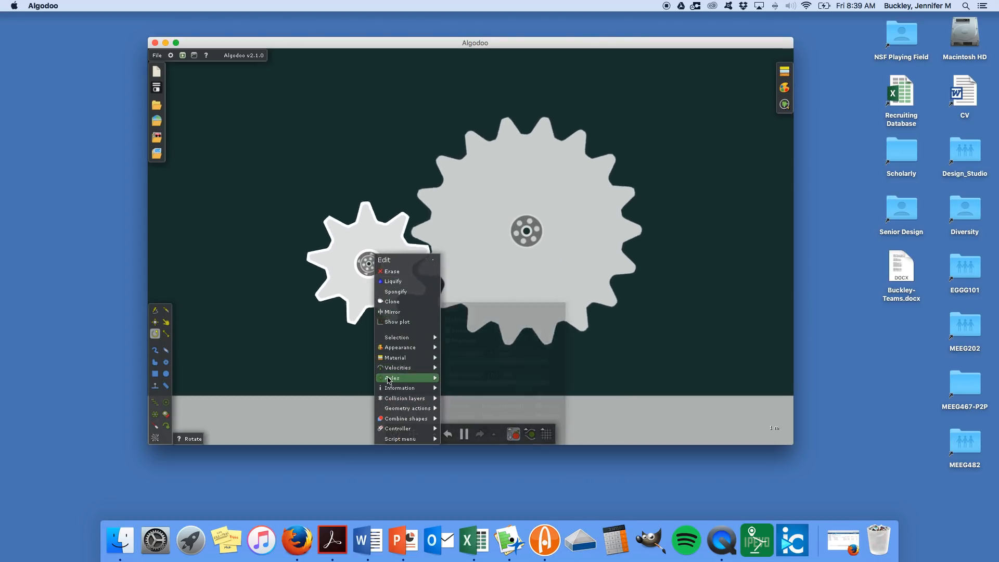
pyautogui.moveTo(387, 381)
pyautogui.moveTo(508, 362); pyautogui.dragTo(504, 383)
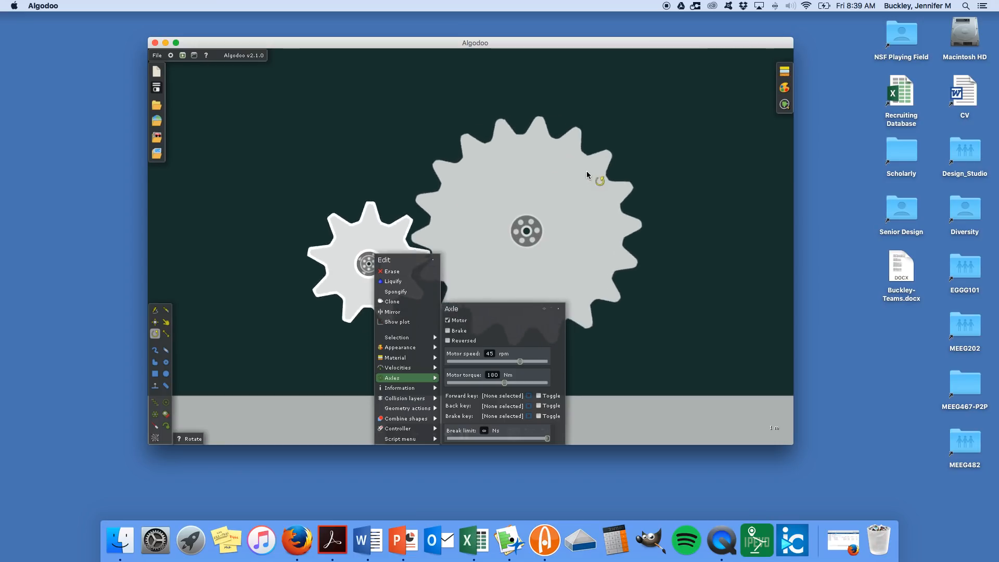
pyautogui.click(559, 310)
pyautogui.click(433, 260)
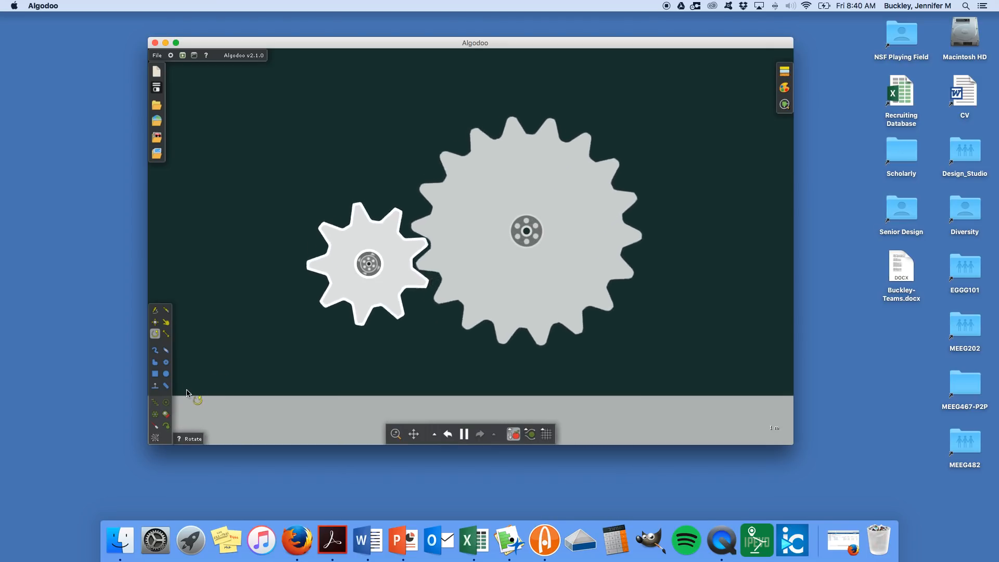
# Step: Pause the simulation and move the large gear to the right, clear of the small gear, to make room for a chain
pyautogui.click(167, 385)
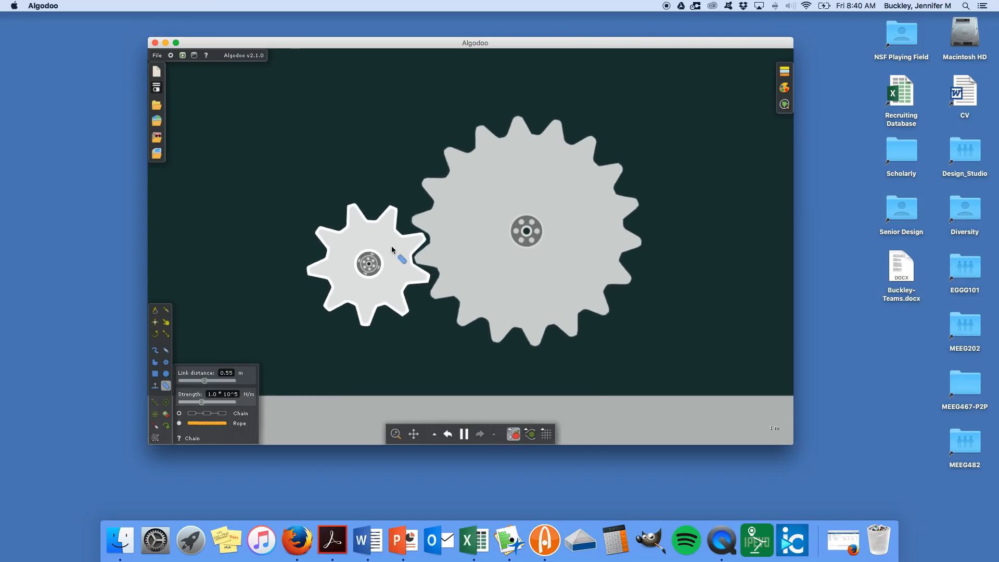
pyautogui.press('space')
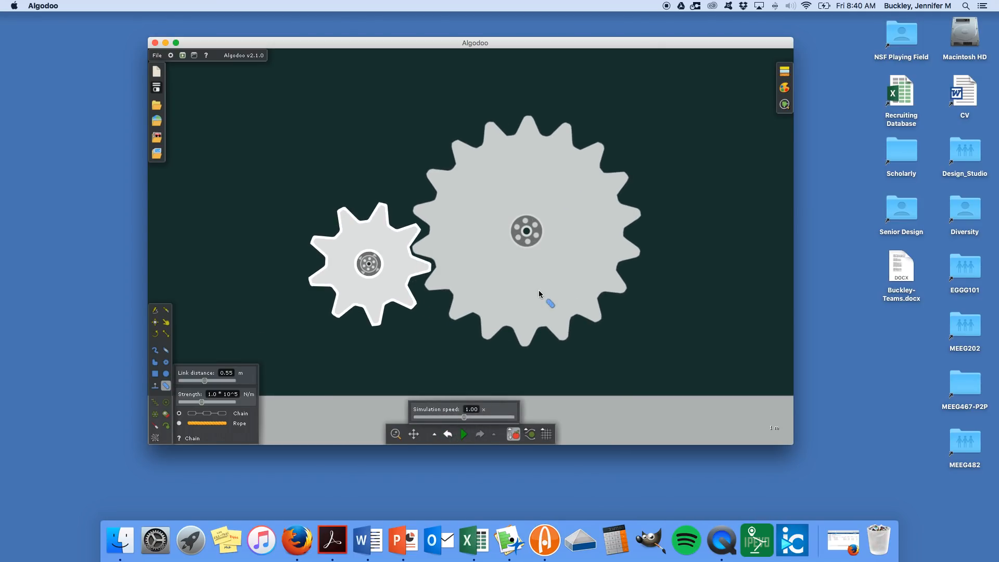
pyautogui.click(154, 323)
pyautogui.moveTo(504, 271); pyautogui.dragTo(560, 271)
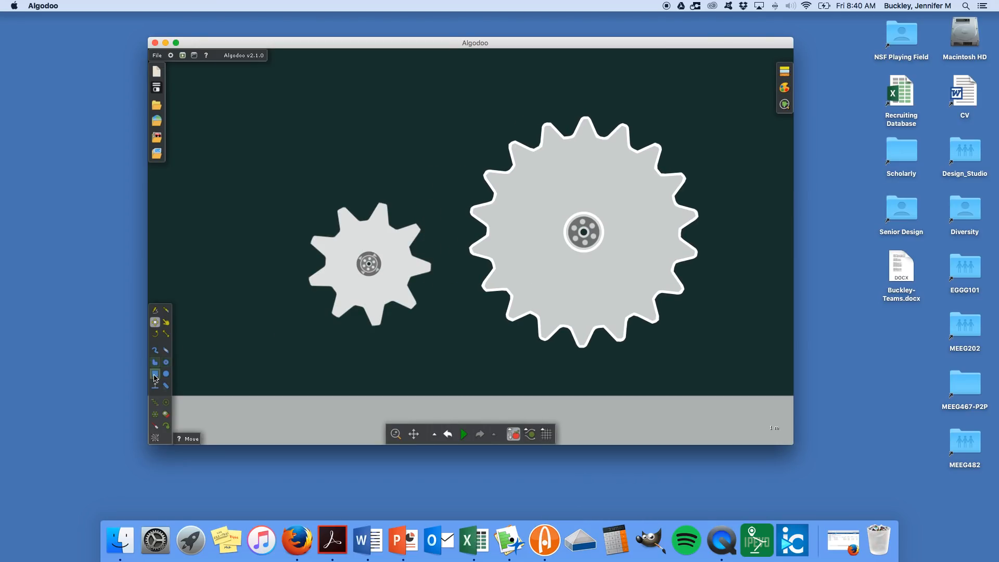
# Step: Try a short length of chain from the small gear to the large gear with the Chain tool and remove it
pyautogui.click(167, 387)
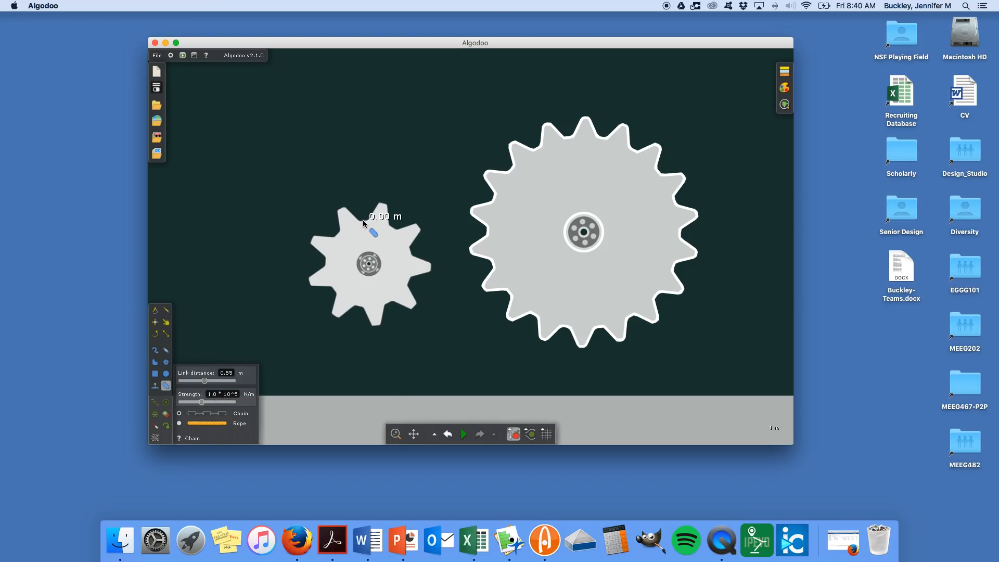
pyautogui.moveTo(365, 221)
pyautogui.mouseDown()
pyautogui.moveTo(493, 201)
pyautogui.moveTo(528, 180)
pyautogui.moveTo(516, 165)
pyautogui.mouseUp()
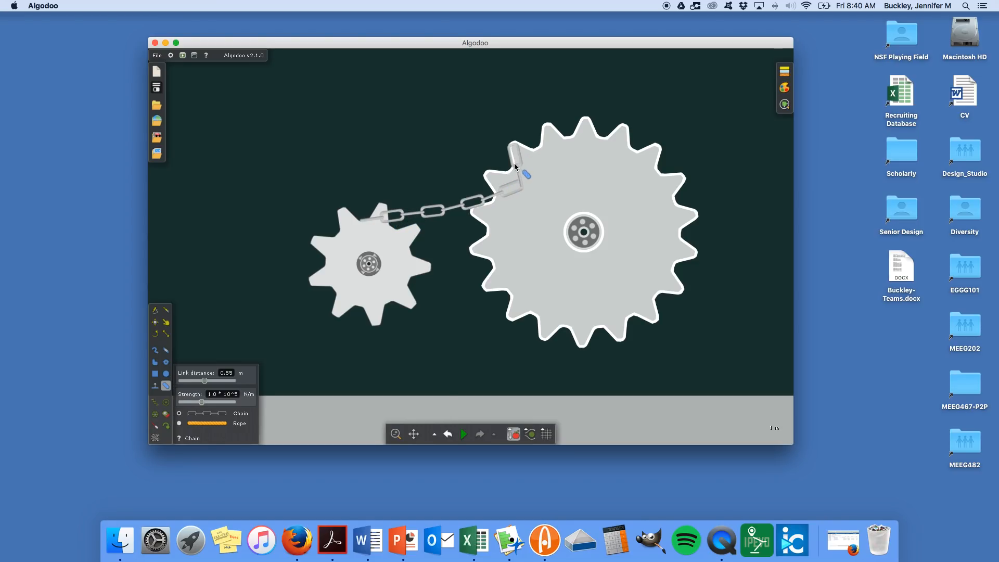
pyautogui.rightClick(481, 200)
pyautogui.click(490, 208)
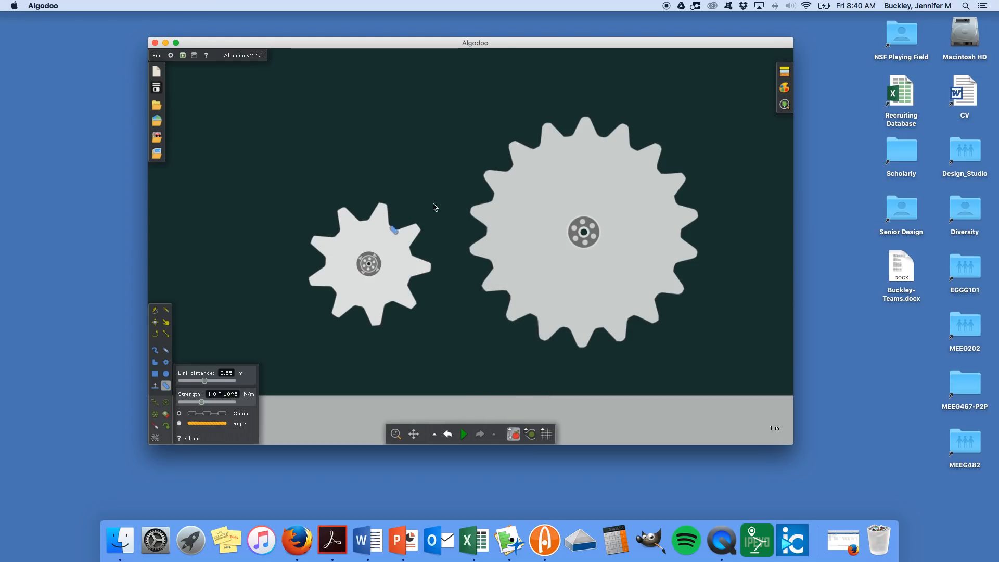
# Step: Draw a closed chain loop around the outside of both gears, then run and pause the simulation
pyautogui.moveTo(609, 136)
pyautogui.mouseDown()
pyautogui.moveTo(659, 171)
pyautogui.moveTo(689, 244)
pyautogui.moveTo(622, 331)
pyautogui.moveTo(395, 328)
pyautogui.moveTo(340, 303)
pyautogui.moveTo(322, 278)
pyautogui.moveTo(337, 230)
pyautogui.moveTo(384, 216)
pyautogui.moveTo(457, 171)
pyautogui.moveTo(575, 131)
pyautogui.mouseUp()
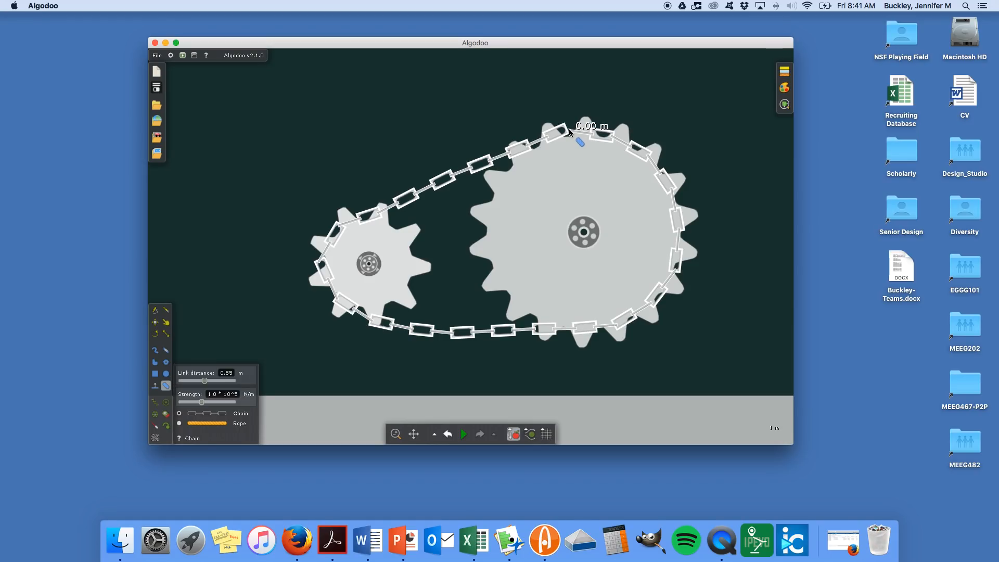
pyautogui.rightClick(578, 132)
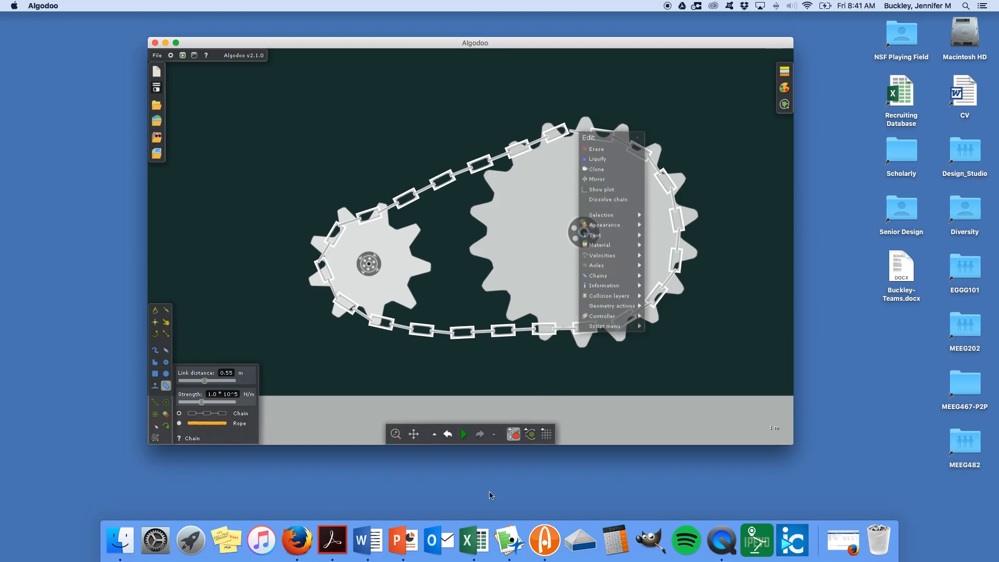
pyautogui.click(465, 435)
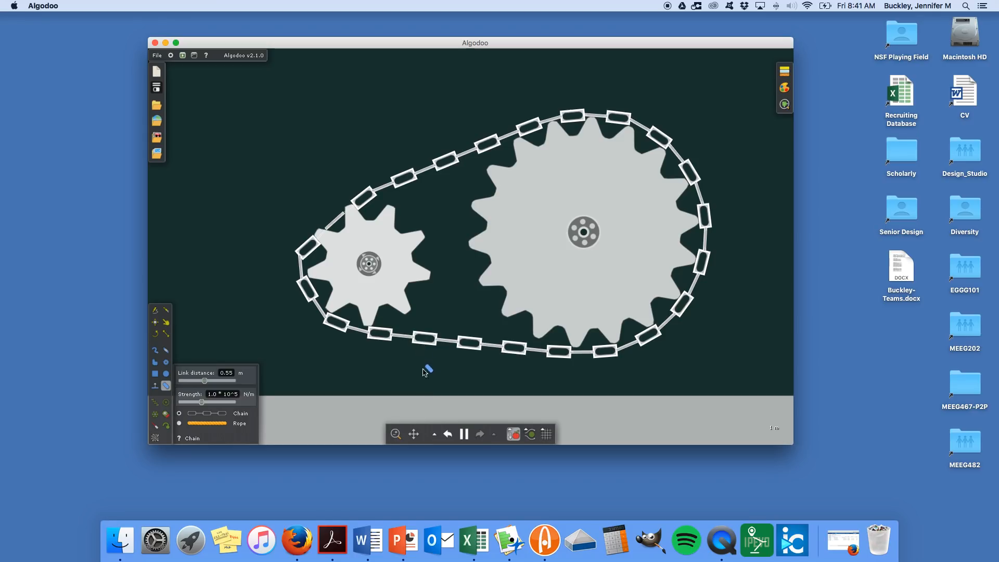
pyautogui.click(463, 433)
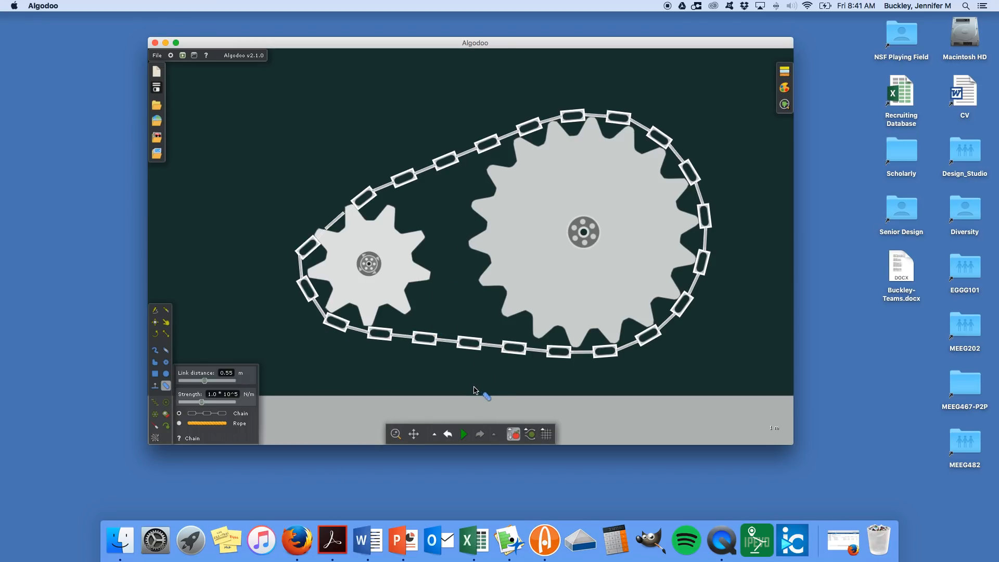
# Step: Set the small gear's axle motor torque to 10000 Nm, then run and pause the chain drive simulation
pyautogui.click(469, 443)
pyautogui.click(470, 442)
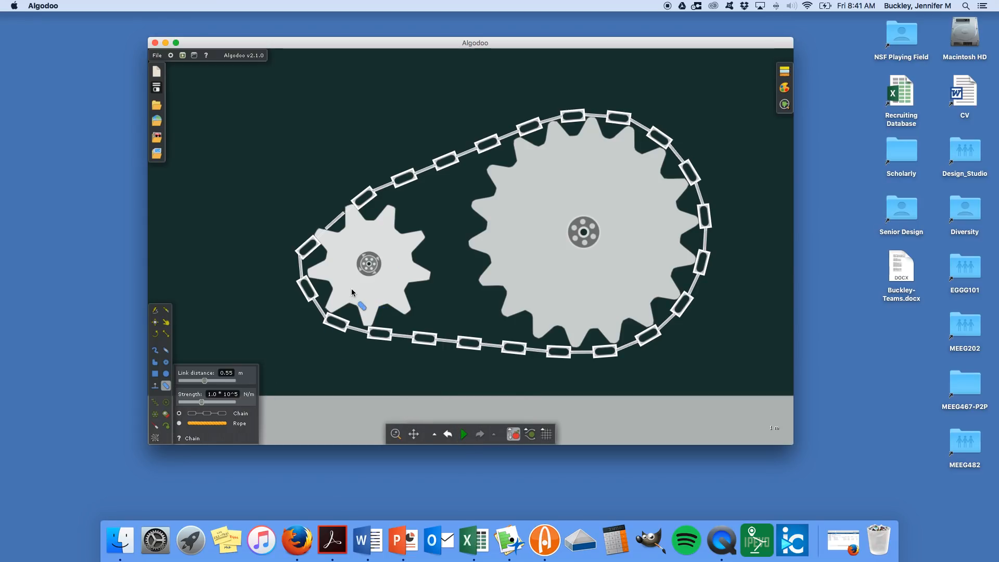
pyautogui.rightClick(367, 267)
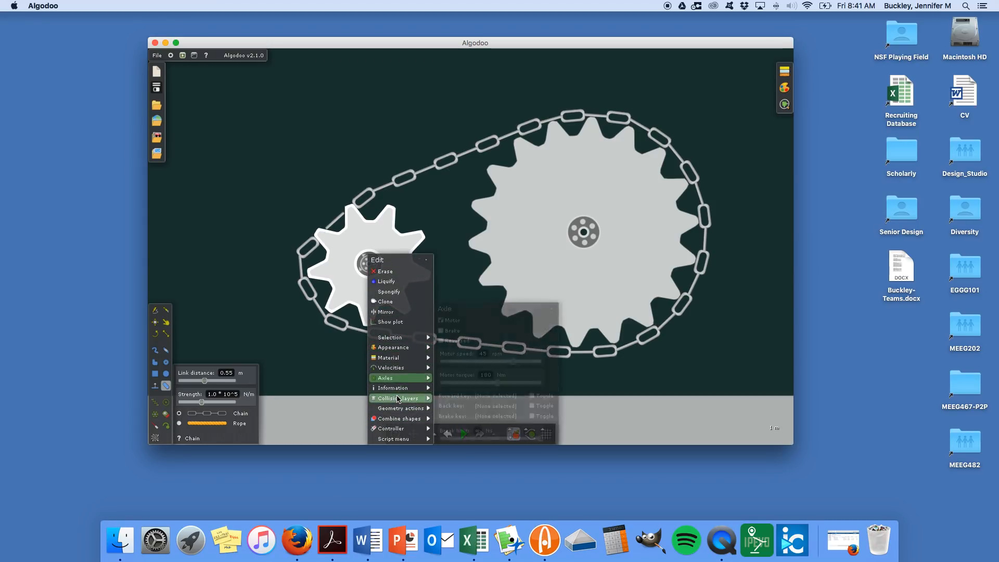
pyautogui.moveTo(404, 382)
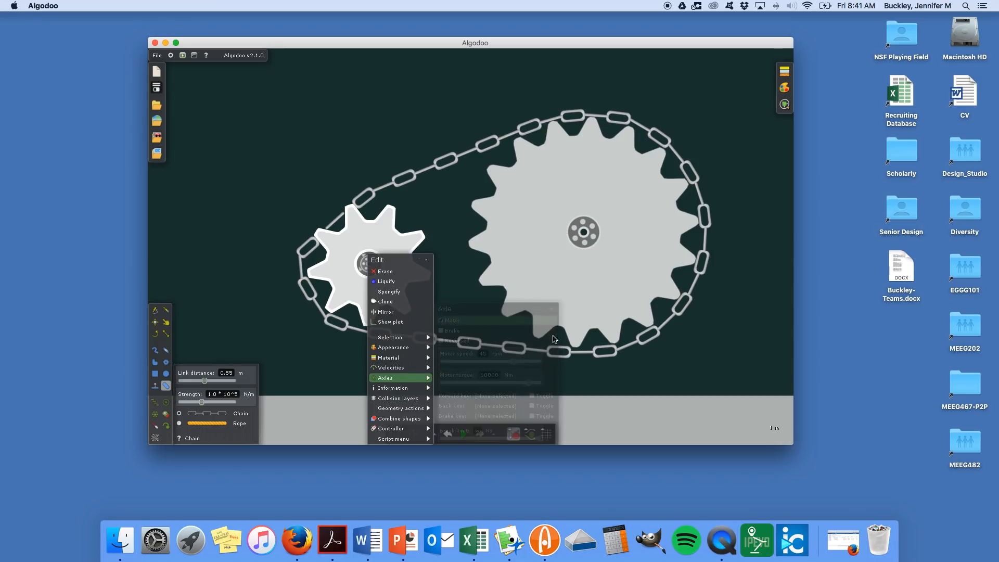
pyautogui.click(468, 436)
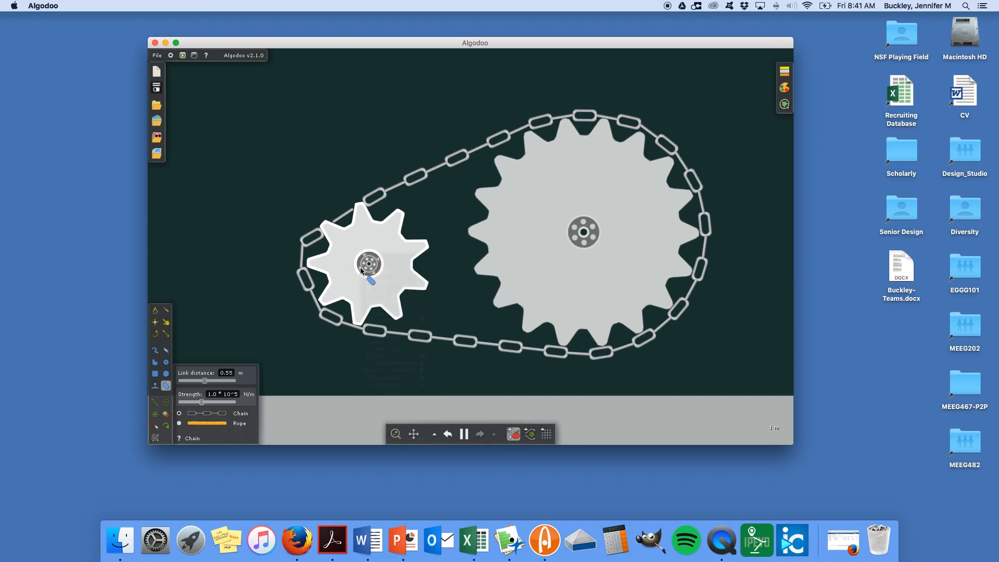
pyautogui.rightClick(360, 267)
pyautogui.click(464, 434)
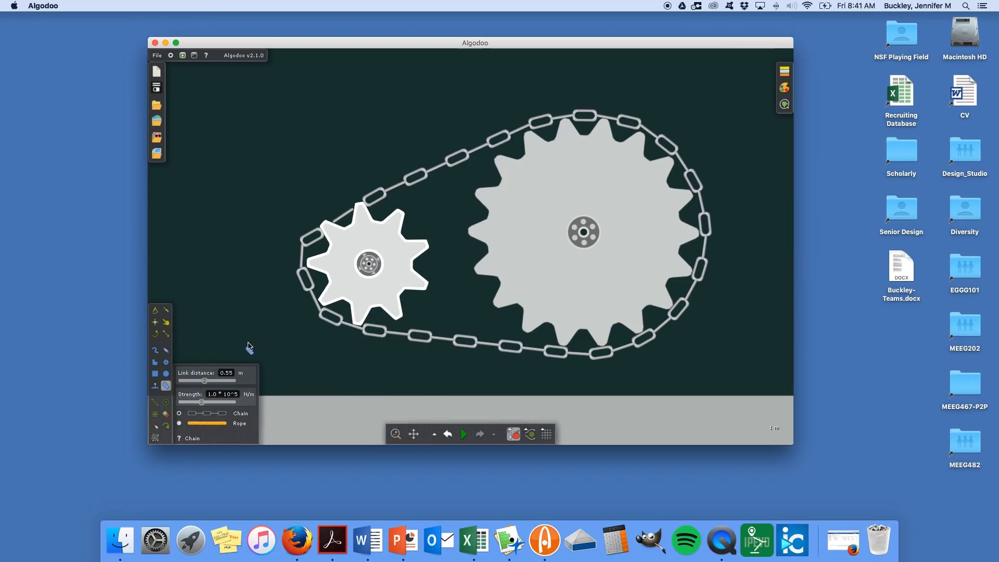
# Step: Title the scene "Gears" with the description "Simple gear train with GR = 2. Or a poorly functioning sprocket & chain." for saving
pyautogui.click(157, 88)
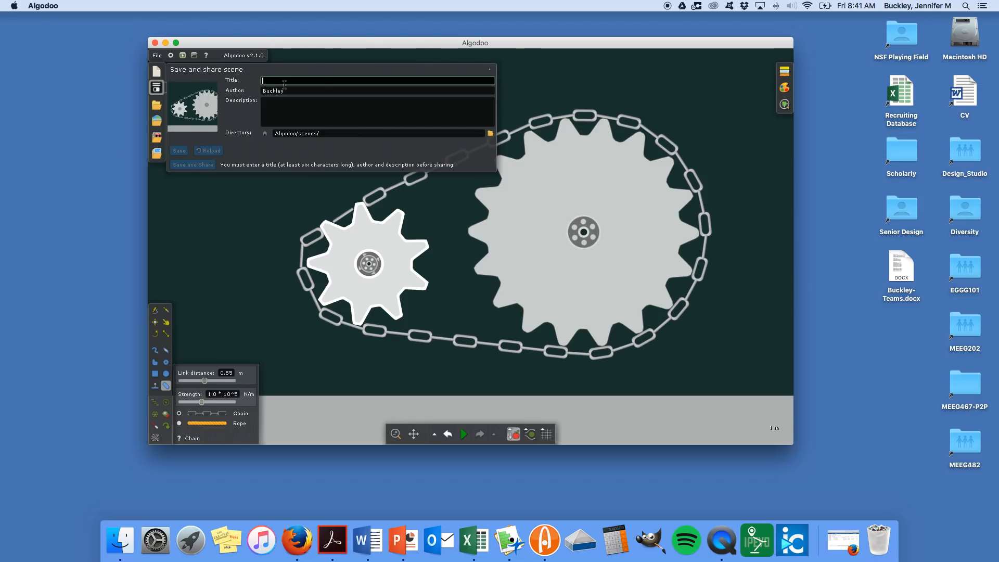
pyautogui.write('Gears')
pyautogui.click(284, 110)
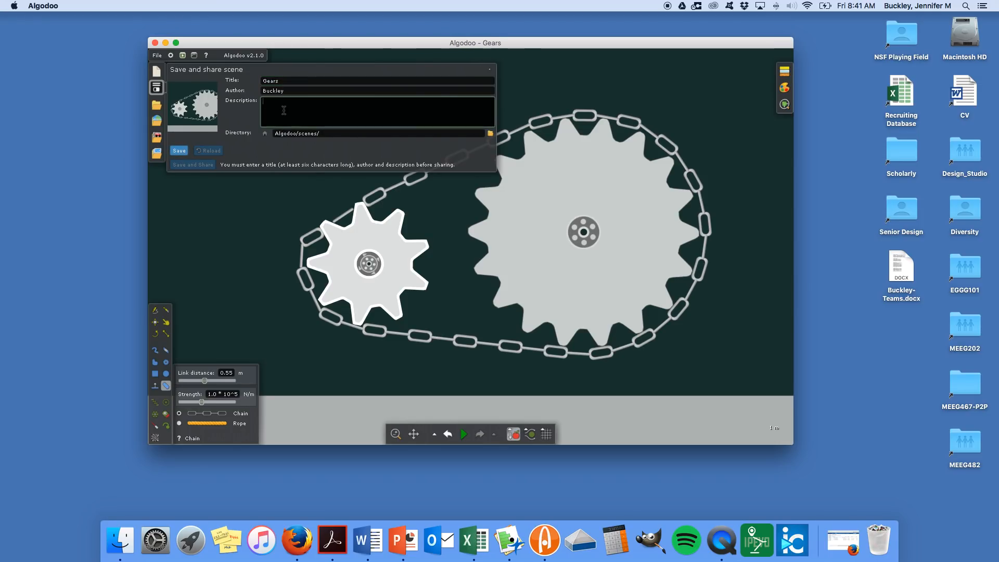
pyautogui.write('G')
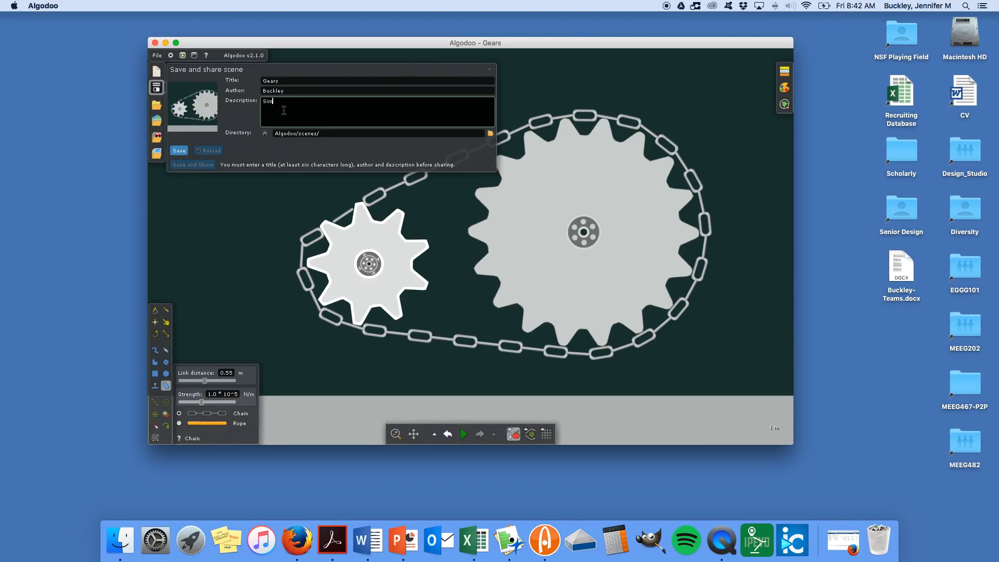
pyautogui.write('imple gear train with GR = 2')
pyautogui.write('. Or a poorly functioning spro')
pyautogui.write('cket 8')
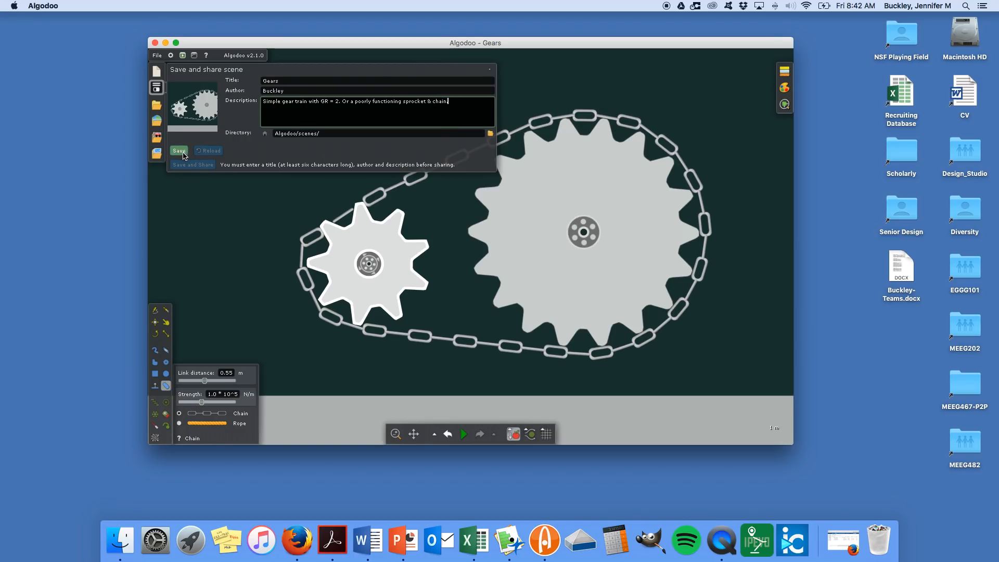
# Step: Choose the EGGG101 folder as the save directory and save the scene
pyautogui.click(490, 133)
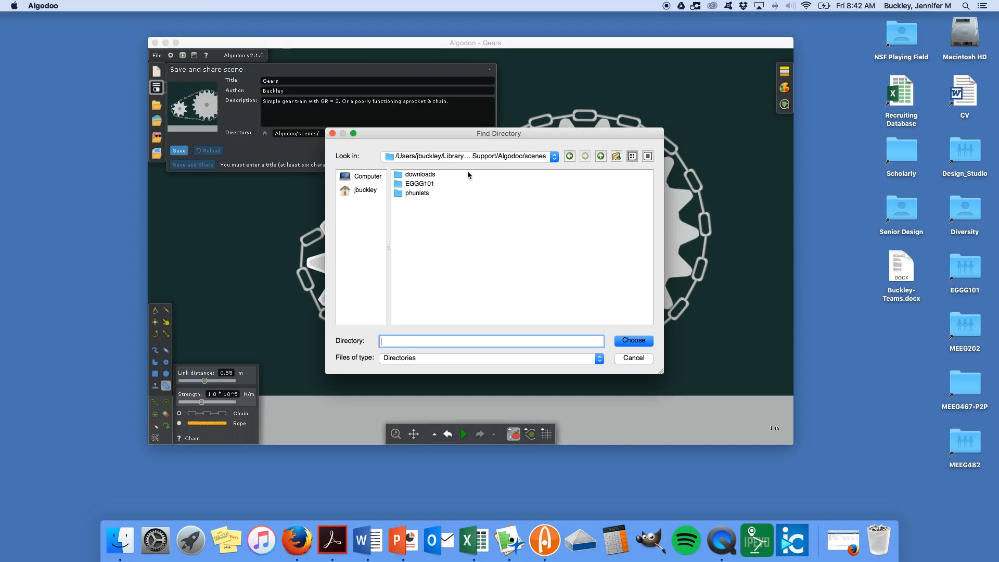
pyautogui.doubleClick(411, 183)
pyautogui.click(633, 341)
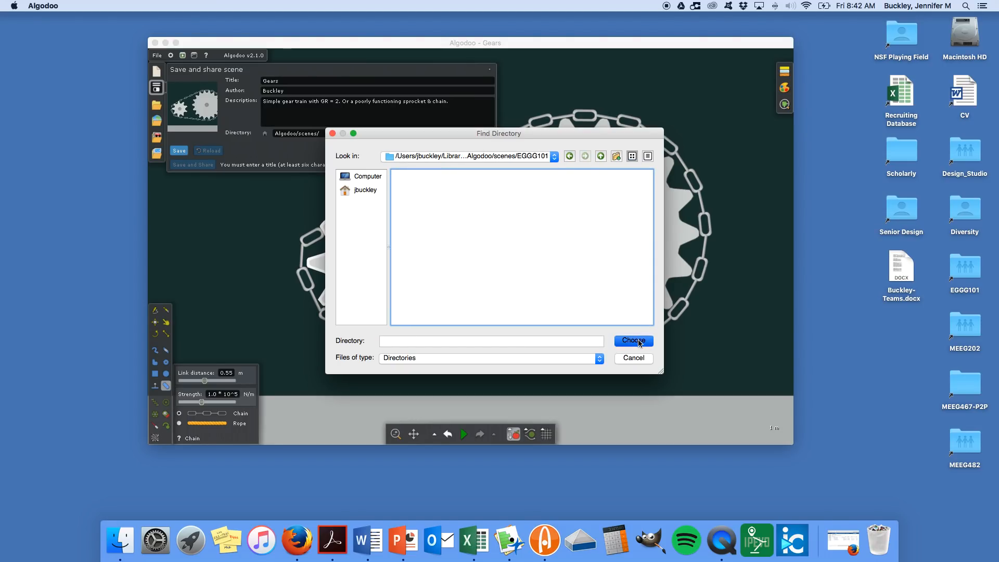
pyautogui.click(179, 151)
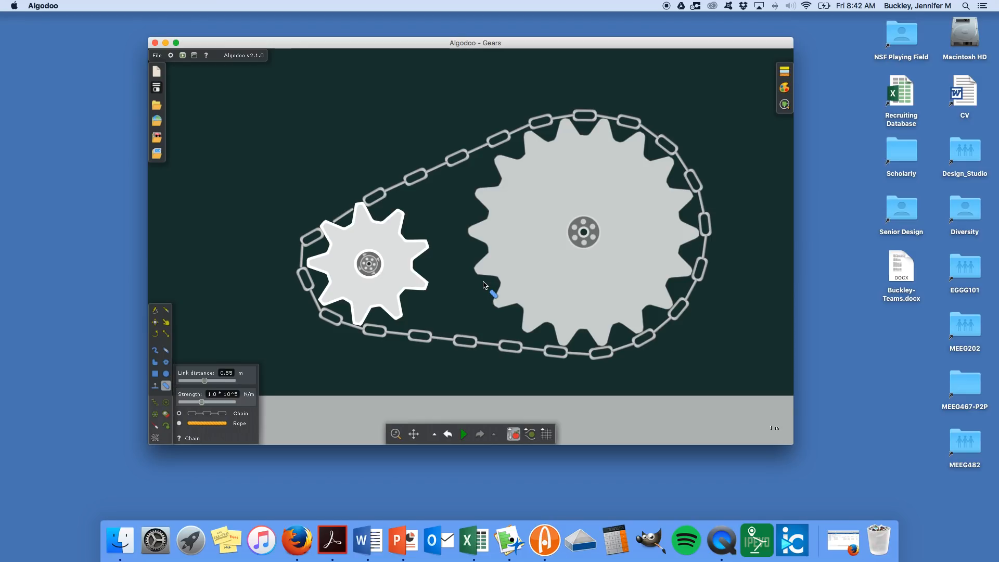
# Step: Create a new scene with the Chalkboard palette and draw a long, thin horizontal box just above the ground
pyautogui.click(157, 75)
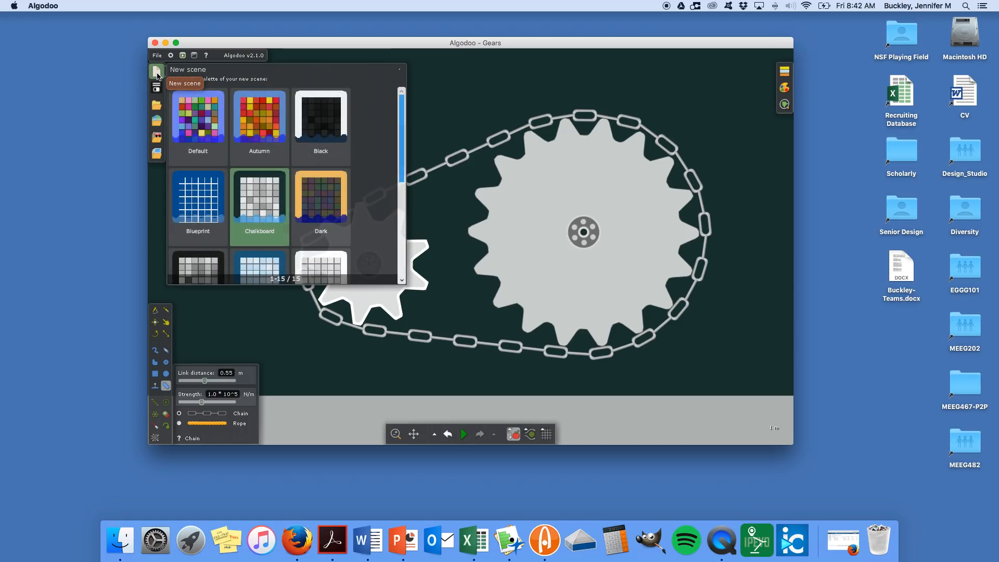
pyautogui.click(273, 220)
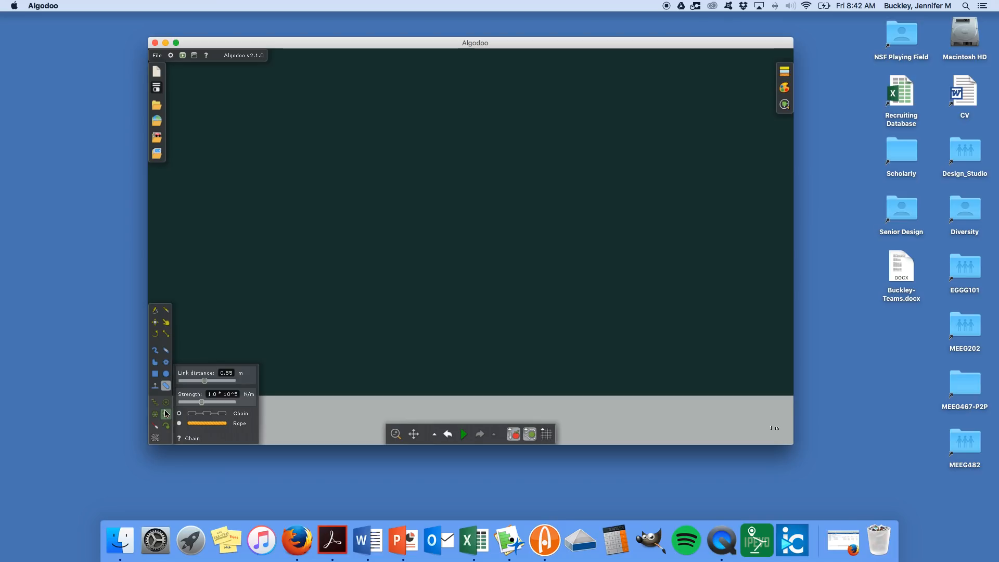
pyautogui.click(155, 375)
pyautogui.moveTo(328, 340); pyautogui.dragTo(611, 358)
# Step: Give the long box the Wood material and move it slightly down and to the left
pyautogui.rightClick(568, 354)
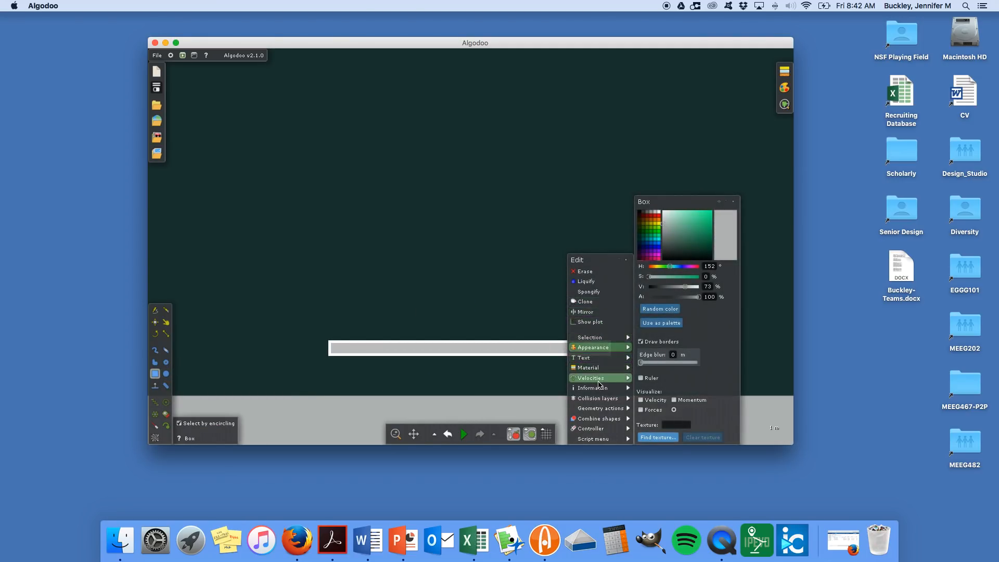
pyautogui.moveTo(605, 377)
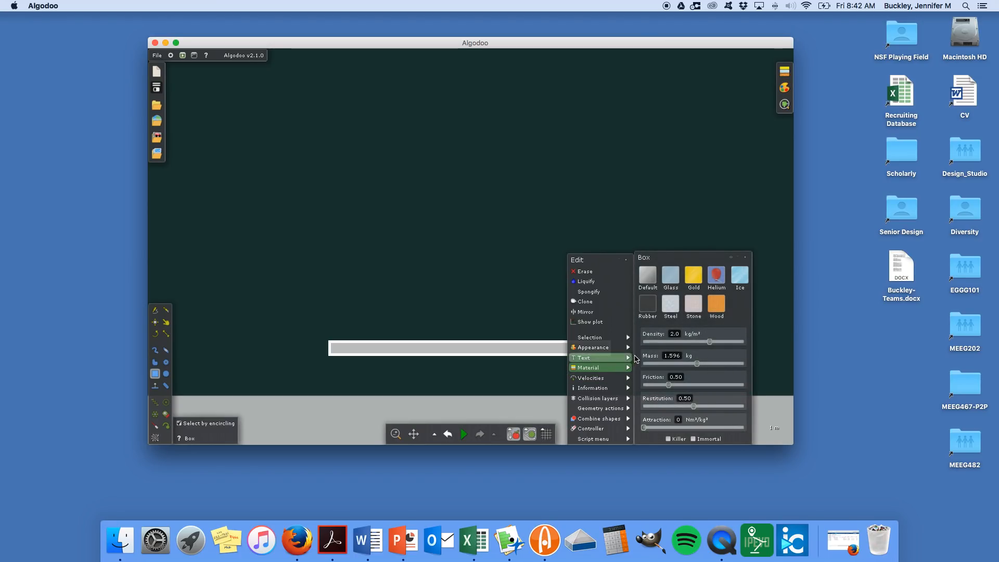
pyautogui.click(715, 306)
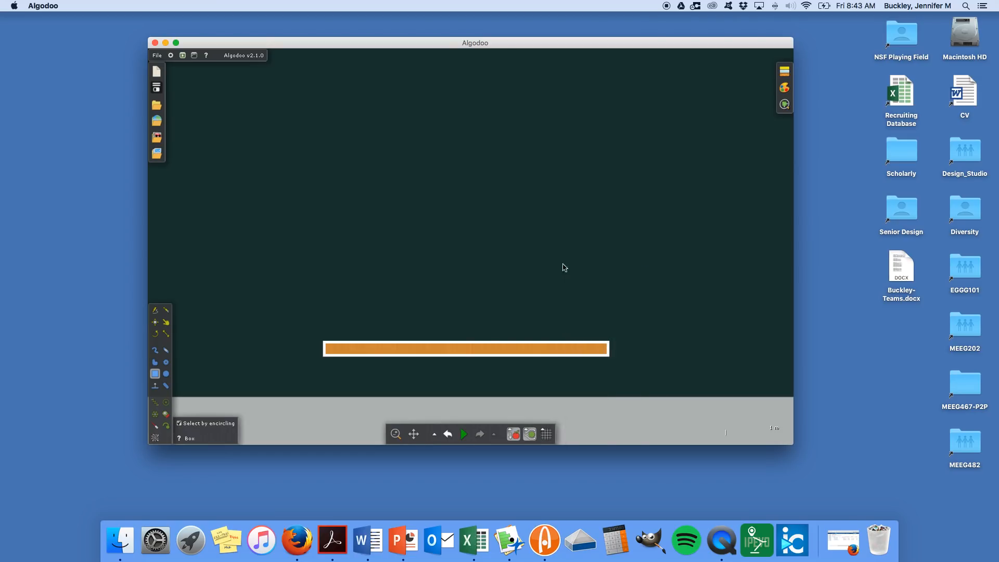
pyautogui.click(155, 322)
pyautogui.moveTo(464, 346); pyautogui.dragTo(450, 364)
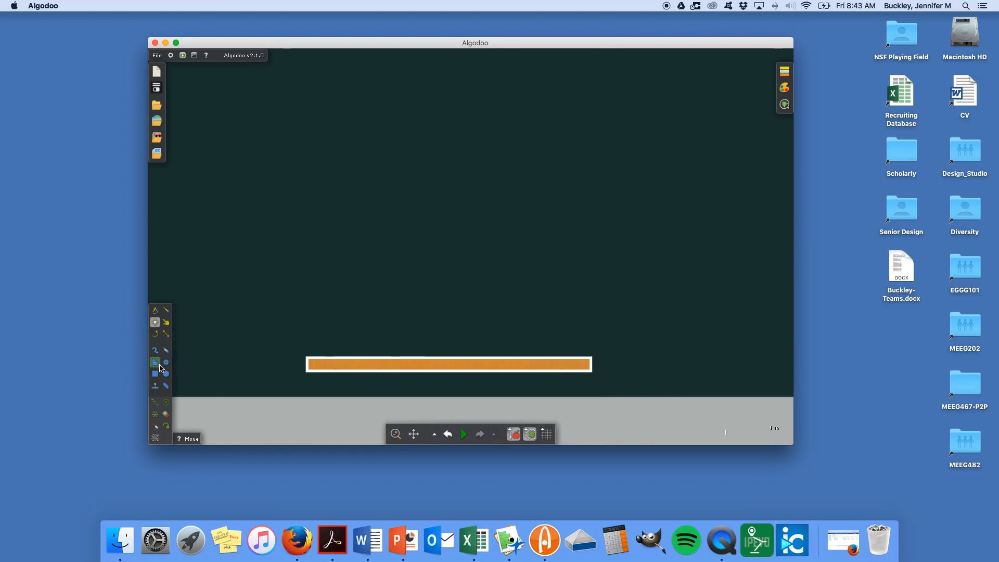
# Step: Place an axle on the wooden beam about three quarters of the way along, and draw a small box on the beam's short right side
pyautogui.click(159, 416)
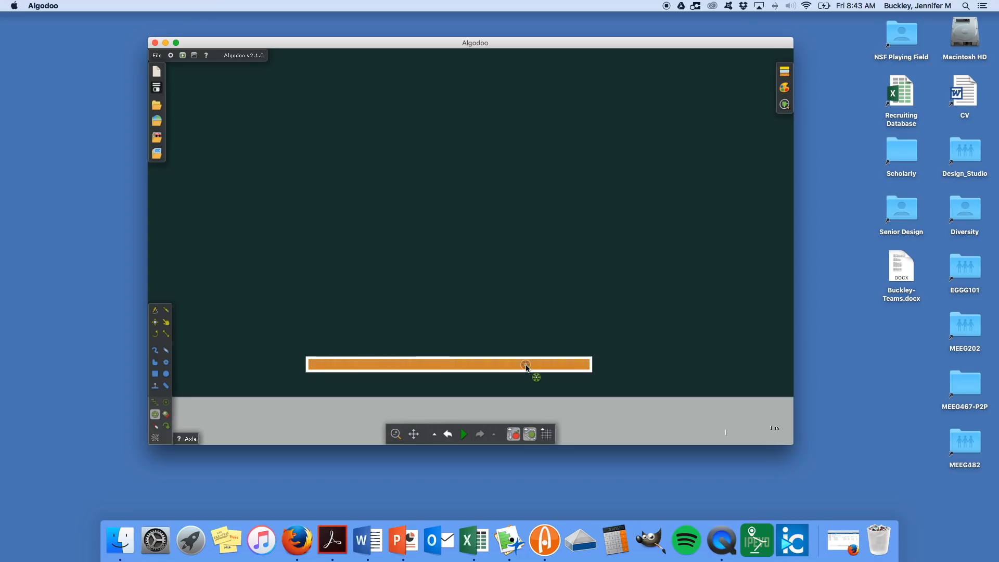
pyautogui.click(156, 374)
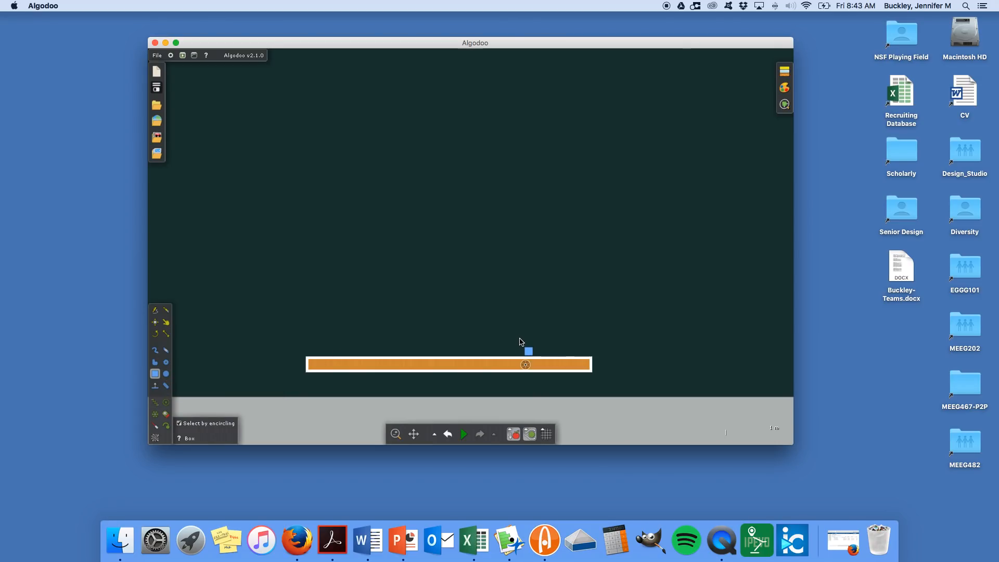
pyautogui.moveTo(528, 341); pyautogui.dragTo(589, 356)
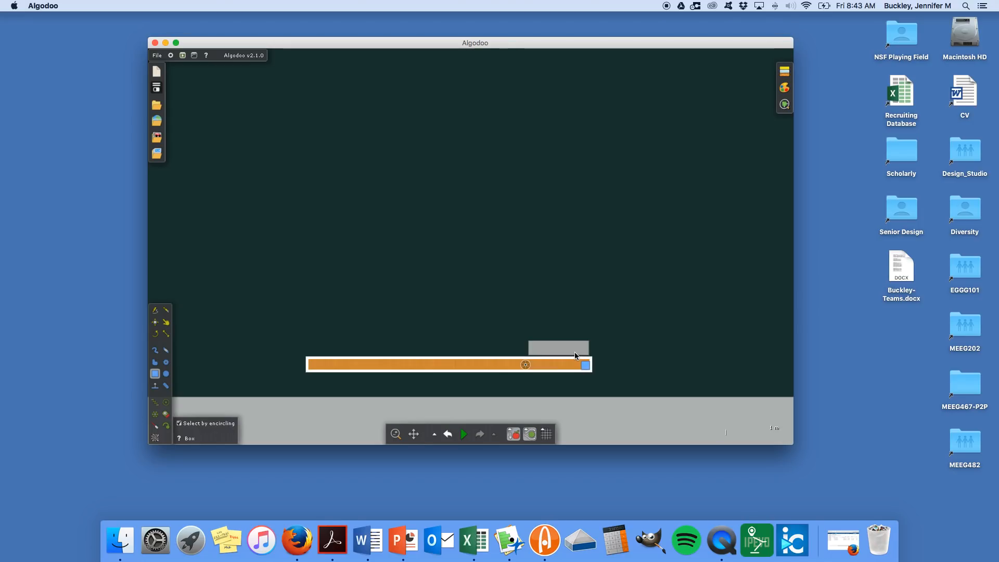
# Step: Give the small box the Stone material and set its mass to 100 kg
pyautogui.rightClick(573, 351)
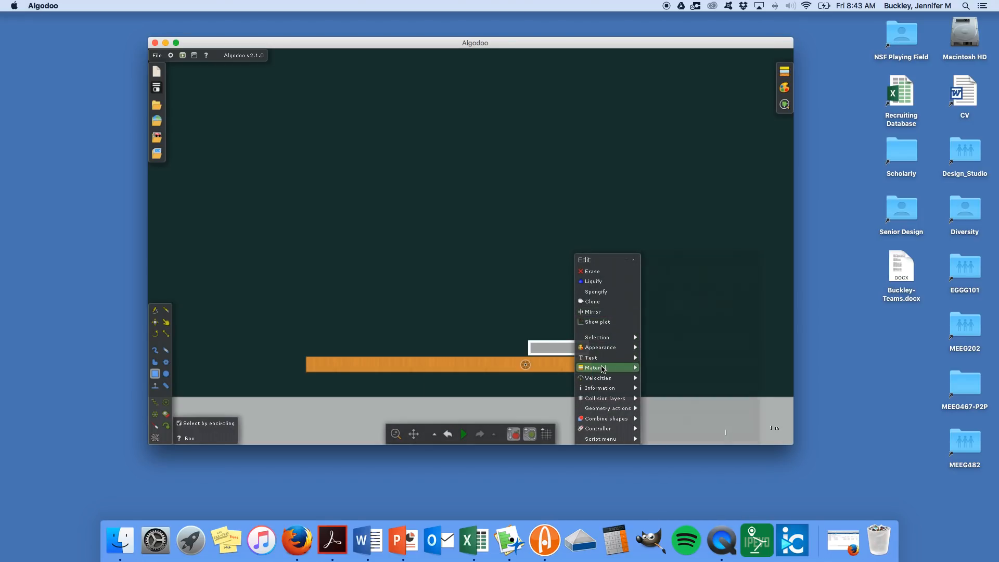
pyautogui.moveTo(602, 368)
pyautogui.click(707, 306)
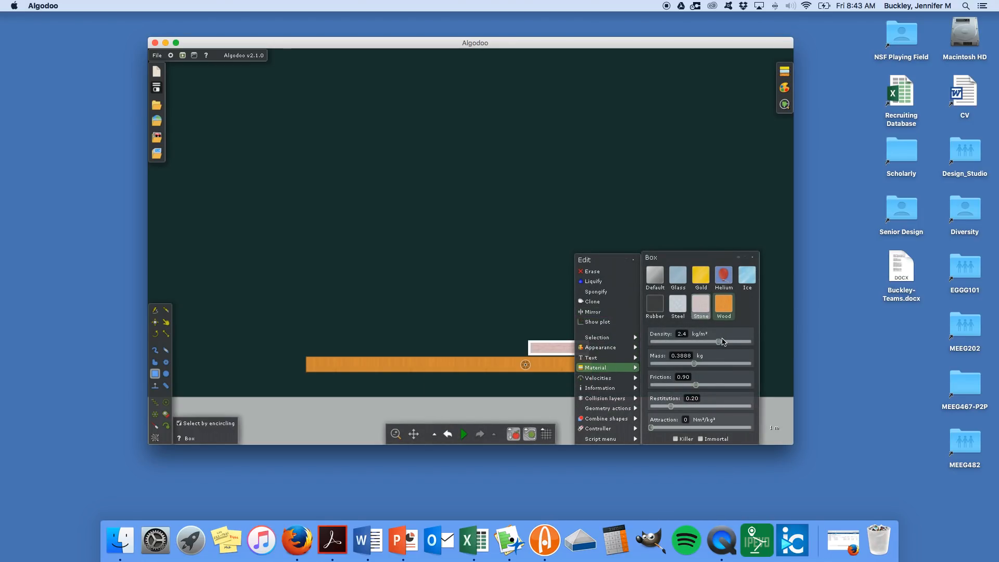
pyautogui.moveTo(722, 345); pyautogui.dragTo(761, 344)
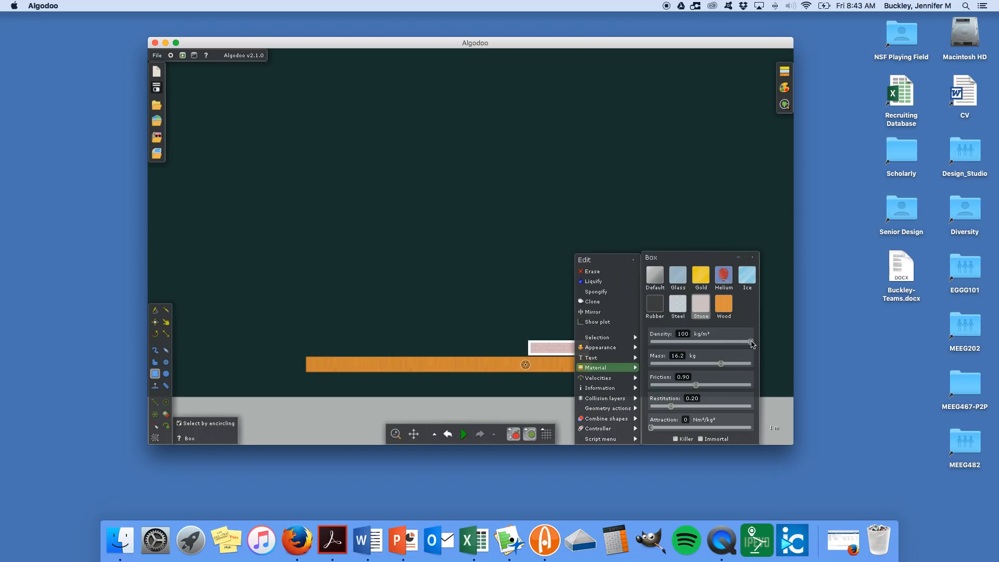
pyautogui.moveTo(752, 344); pyautogui.dragTo(727, 343)
pyautogui.write('10')
pyautogui.press('Return')
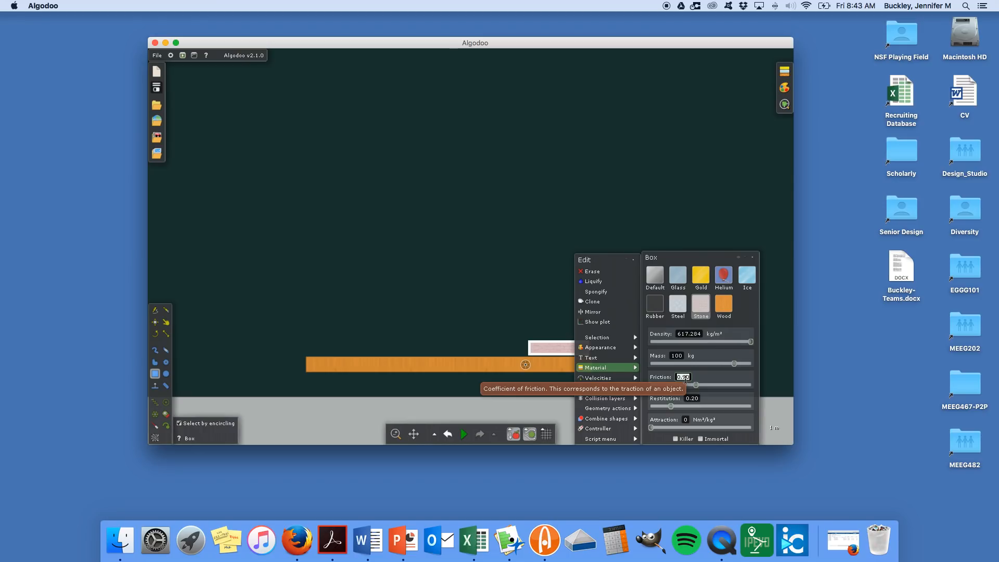
pyautogui.click(753, 257)
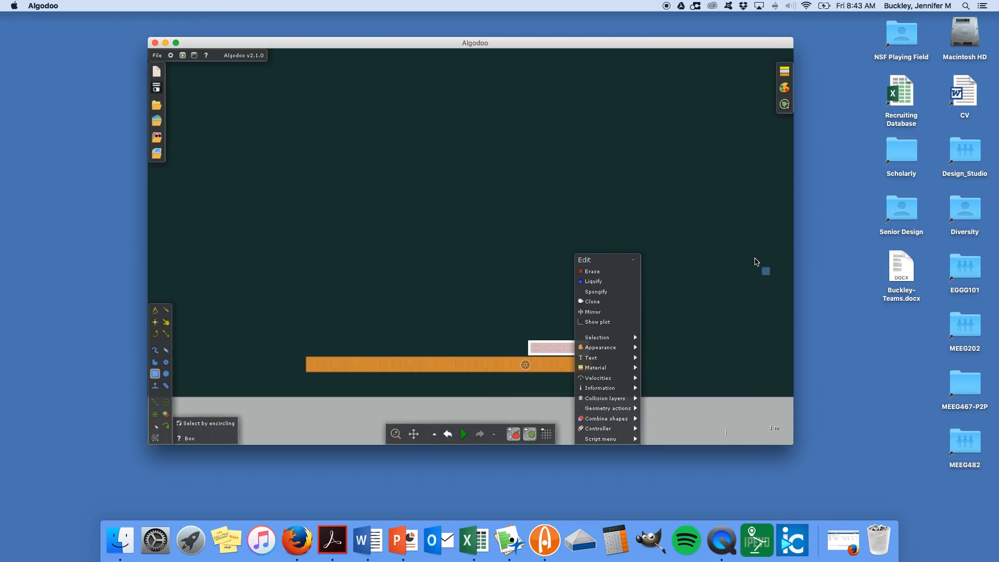
pyautogui.click(634, 259)
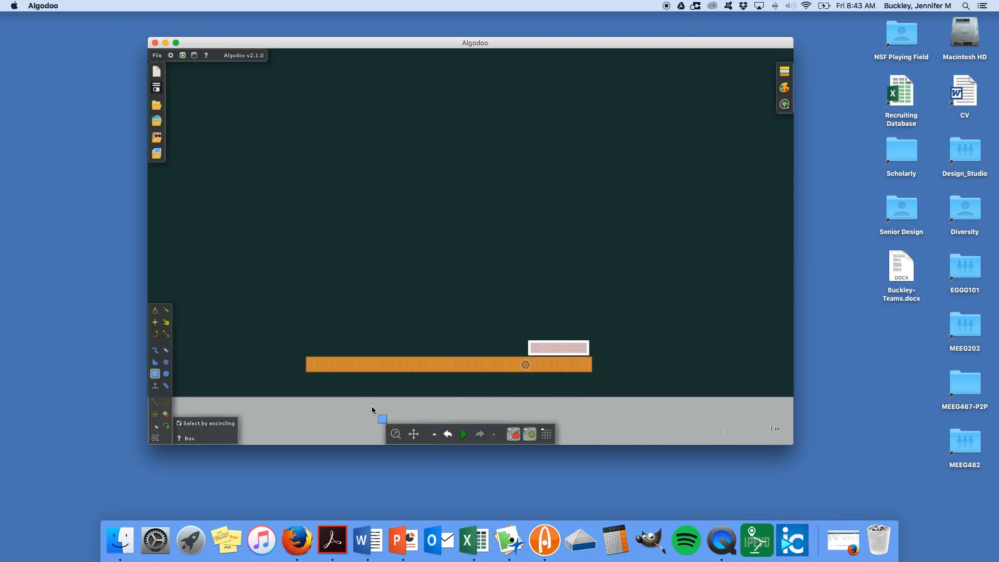
# Step: Select the beam, its axle and the stone box together and move them down close to the ground
pyautogui.click(157, 329)
pyautogui.moveTo(292, 319); pyautogui.dragTo(626, 393)
pyautogui.moveTo(544, 367); pyautogui.dragTo(545, 384)
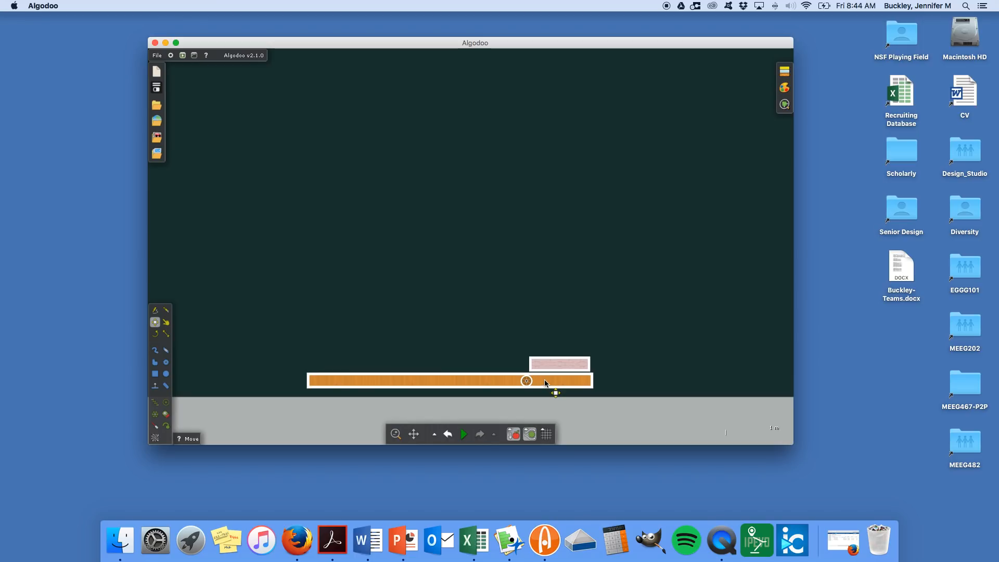
# Step: Run the simulation until the stone box has tipped the beam down on its short side, and pause it
pyautogui.moveTo(463, 433)
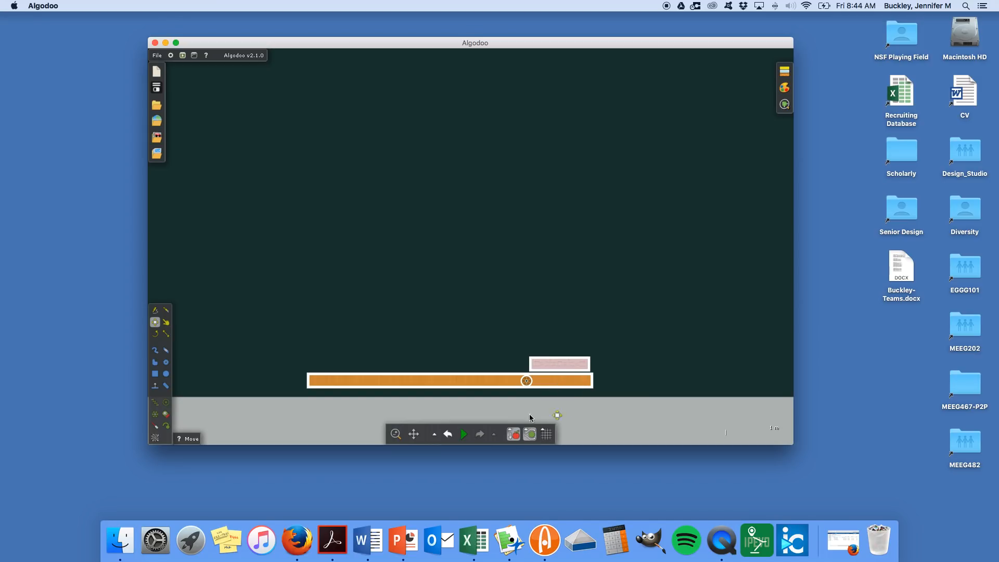
pyautogui.click(462, 438)
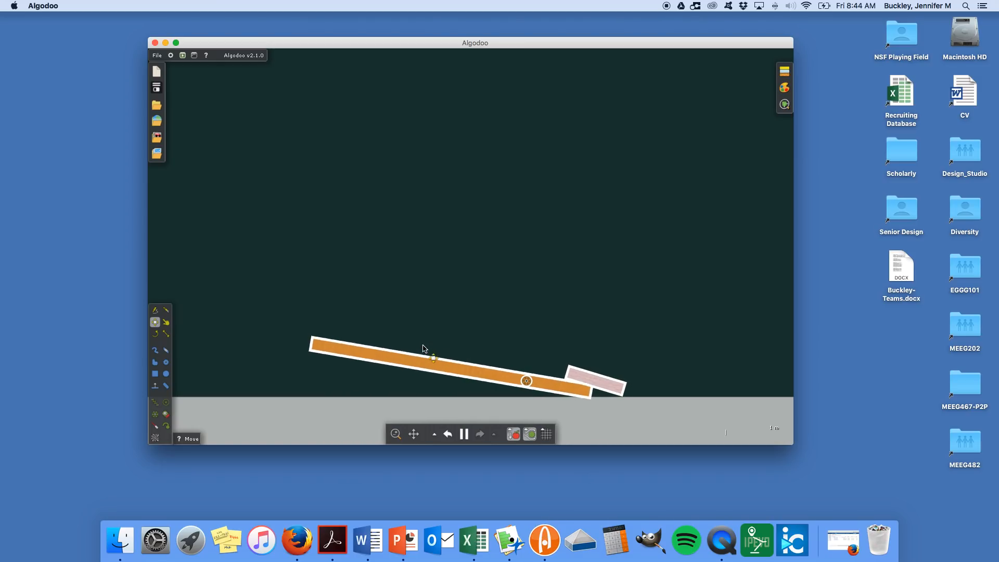
pyautogui.click(464, 435)
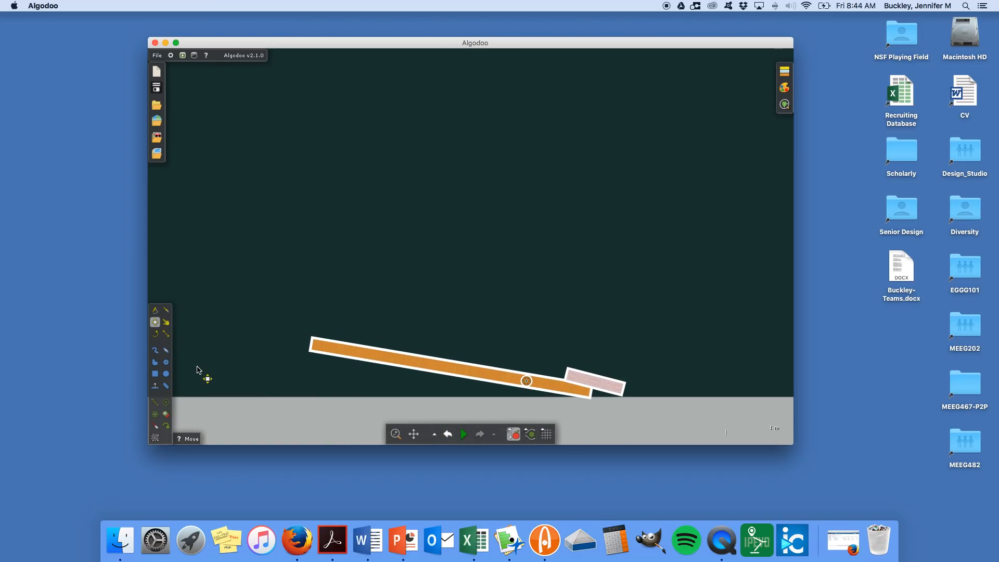
# Step: Resume the simulation, pull the beam's raised long end down to the ground with the Drag tool, let it go and pause
pyautogui.click(464, 434)
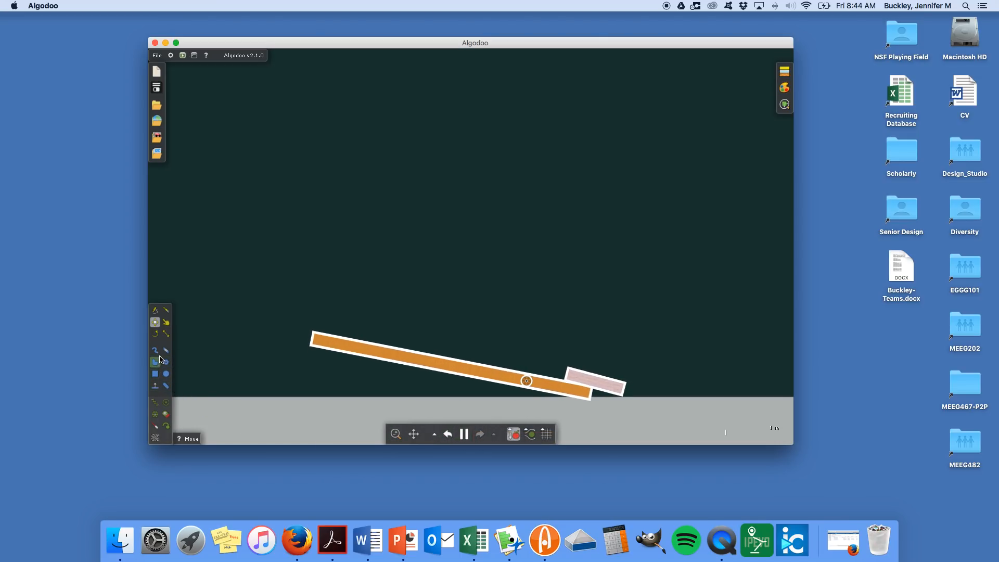
pyautogui.click(166, 322)
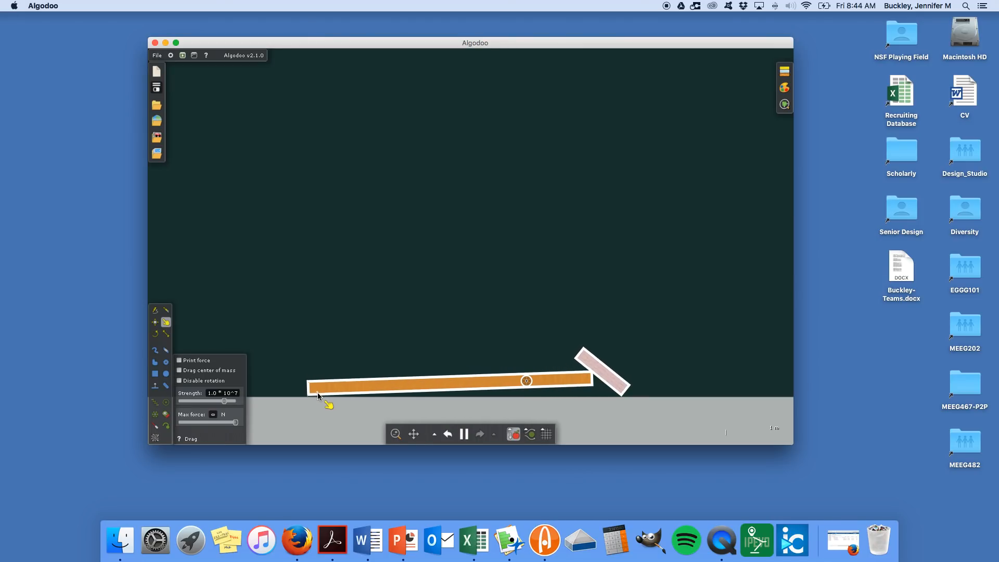
pyautogui.moveTo(326, 355); pyautogui.dragTo(327, 386)
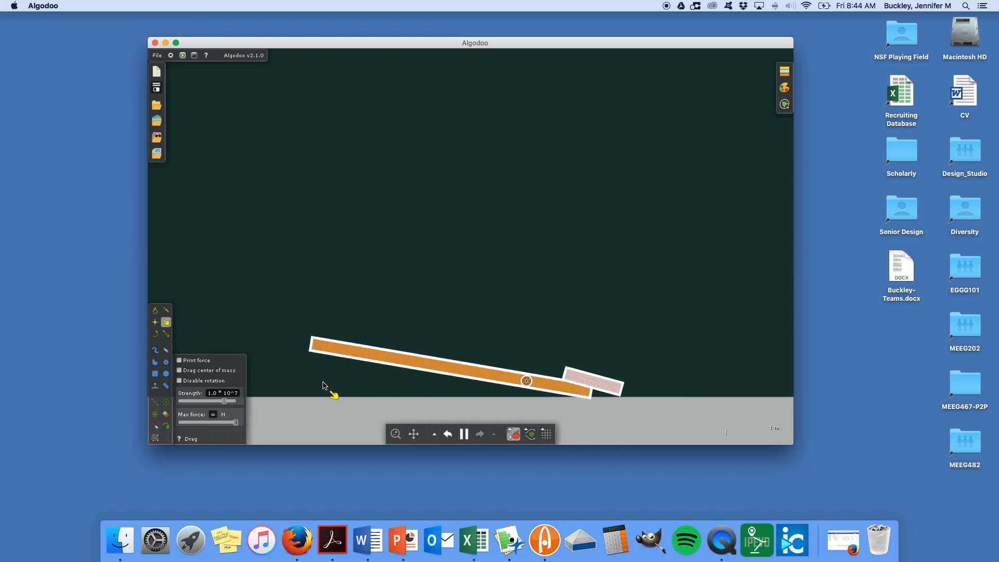
pyautogui.click(462, 435)
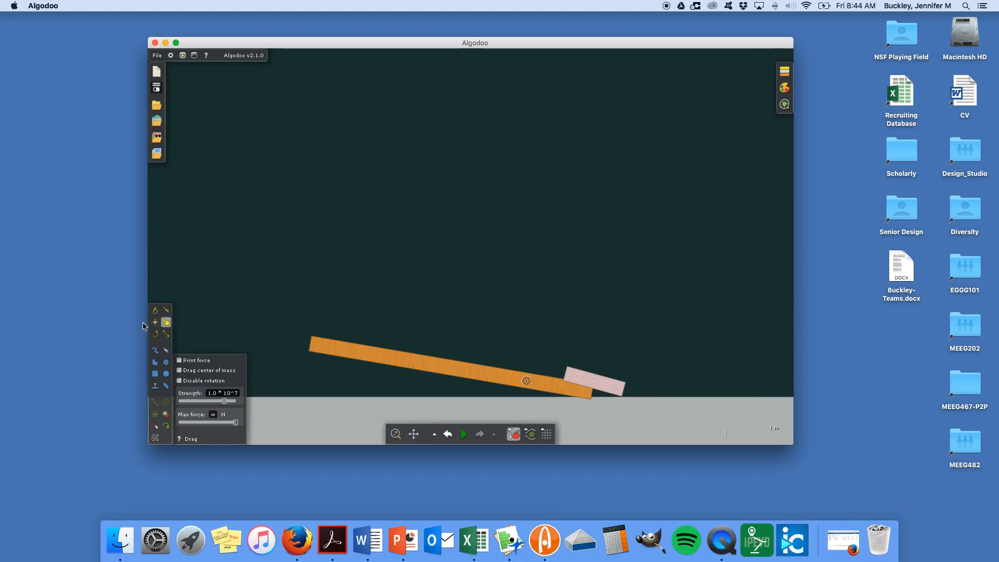
# Step: Move the stone box back up along the beam's short side, next to the axle
pyautogui.click(159, 323)
pyautogui.moveTo(588, 383); pyautogui.dragTo(555, 370)
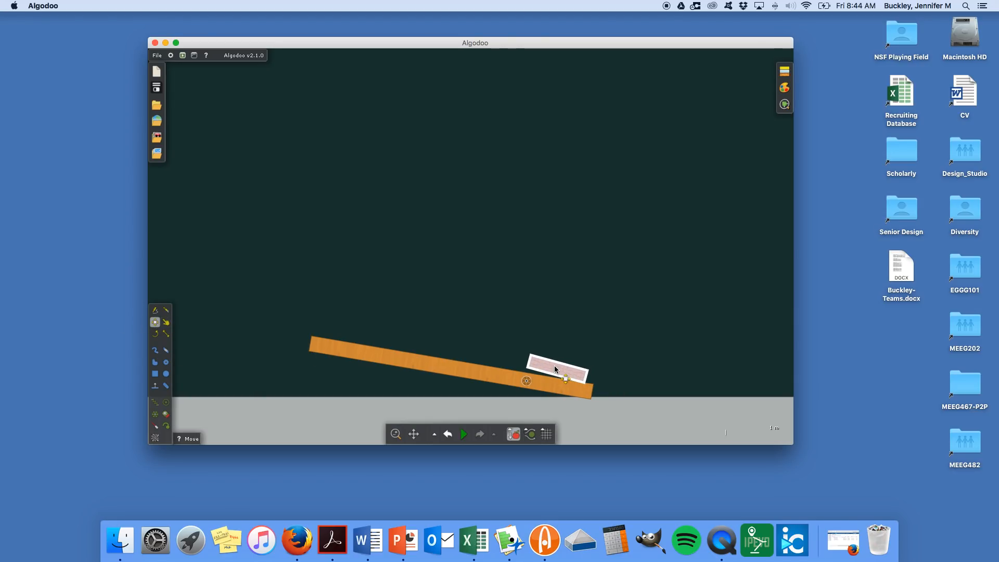
# Step: Stretch the stone box along the beam past the axle with the Scale tool, and start the simulation
pyautogui.click(166, 334)
pyautogui.moveTo(528, 369); pyautogui.dragTo(490, 348)
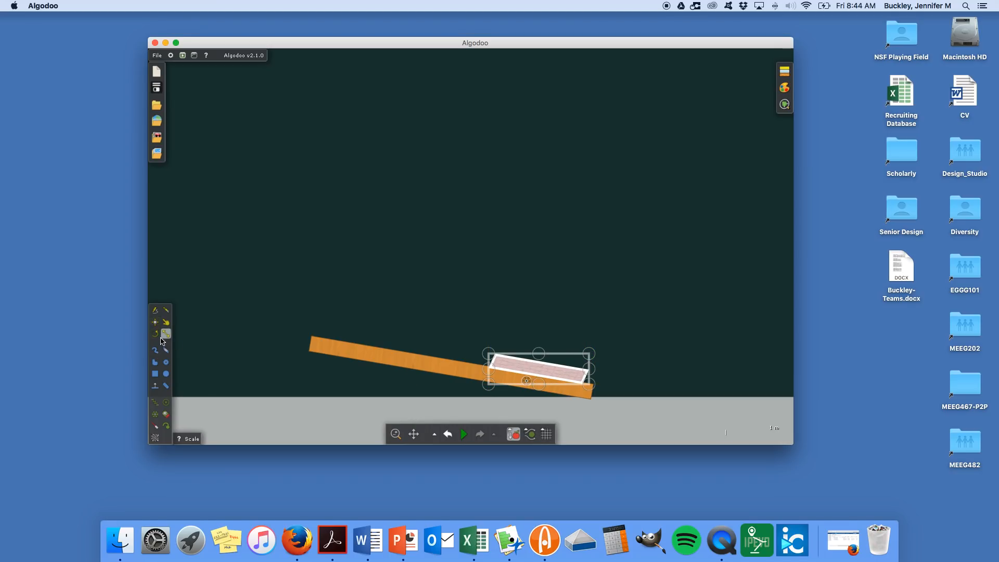
pyautogui.click(464, 435)
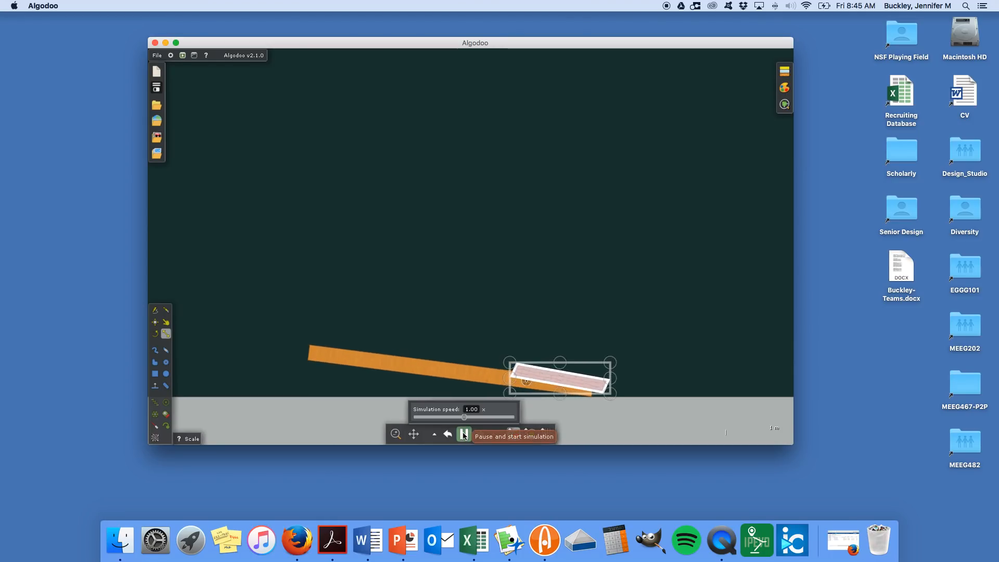
# Step: Move the beam up and to the left, and shift the stretched stone along the ground to below the axle
pyautogui.click(155, 322)
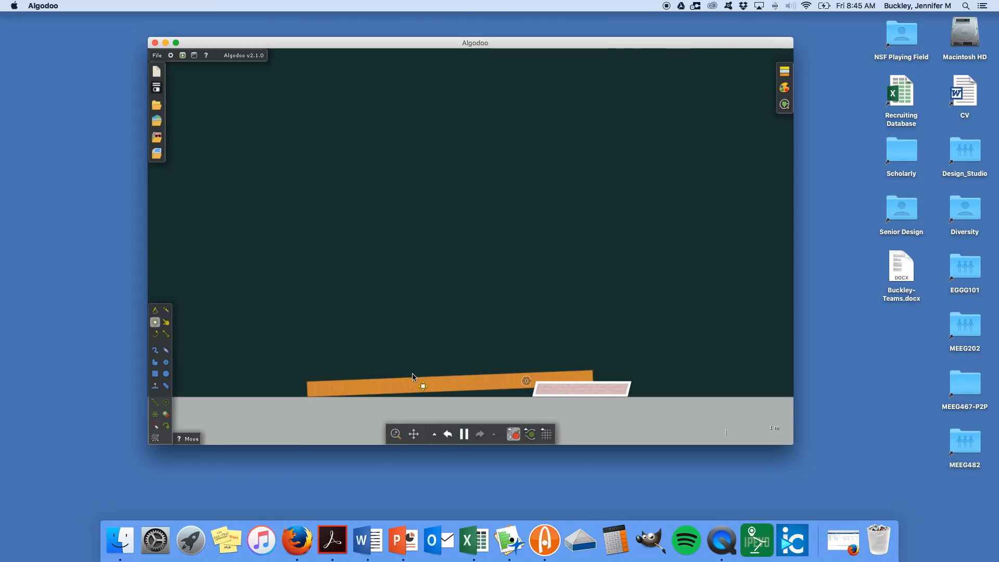
pyautogui.click(350, 384)
pyautogui.moveTo(349, 381); pyautogui.dragTo(337, 361)
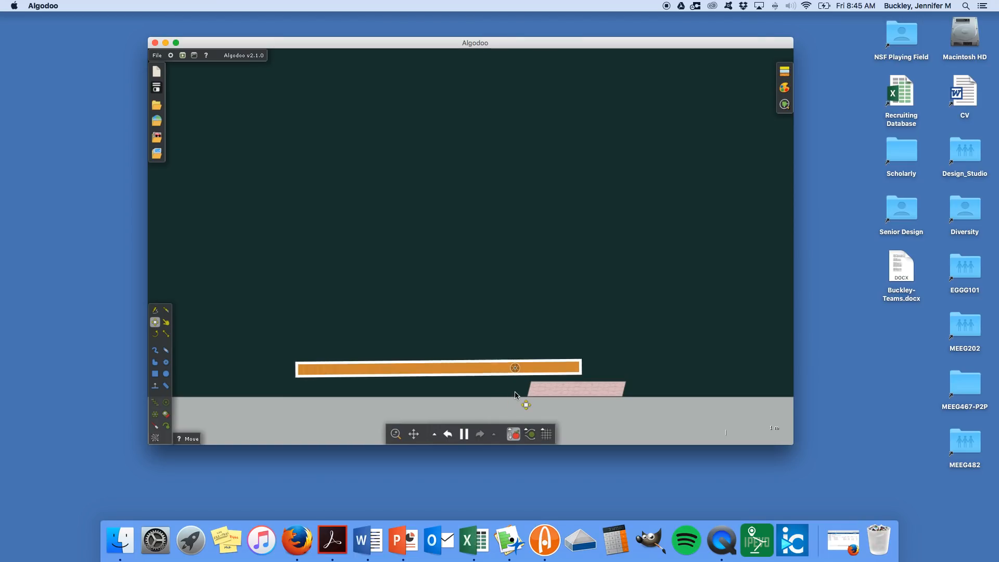
pyautogui.moveTo(570, 394); pyautogui.dragTo(509, 374)
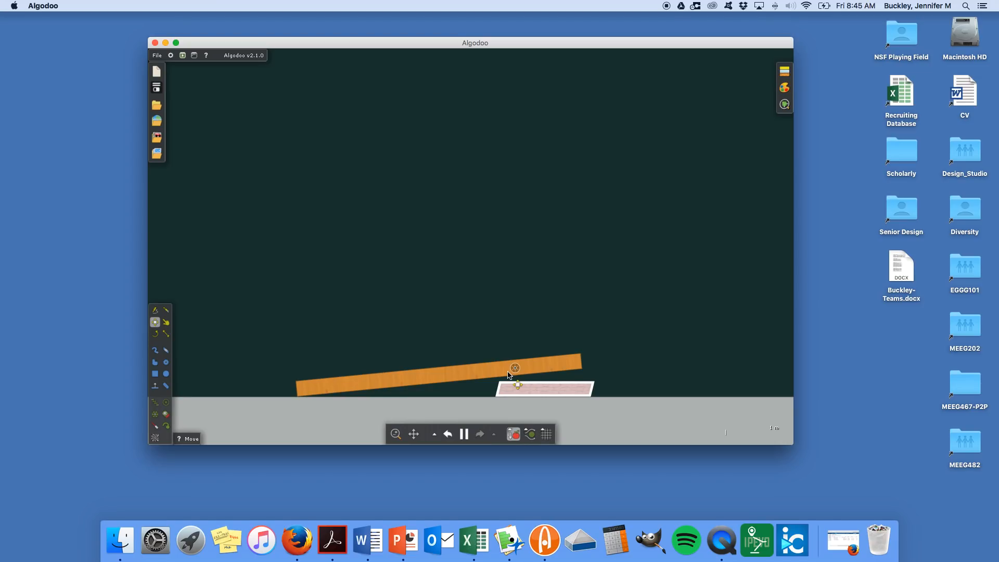
pyautogui.moveTo(530, 392)
pyautogui.mouseDown()
pyautogui.moveTo(524, 348)
pyautogui.moveTo(529, 390)
pyautogui.mouseUp()
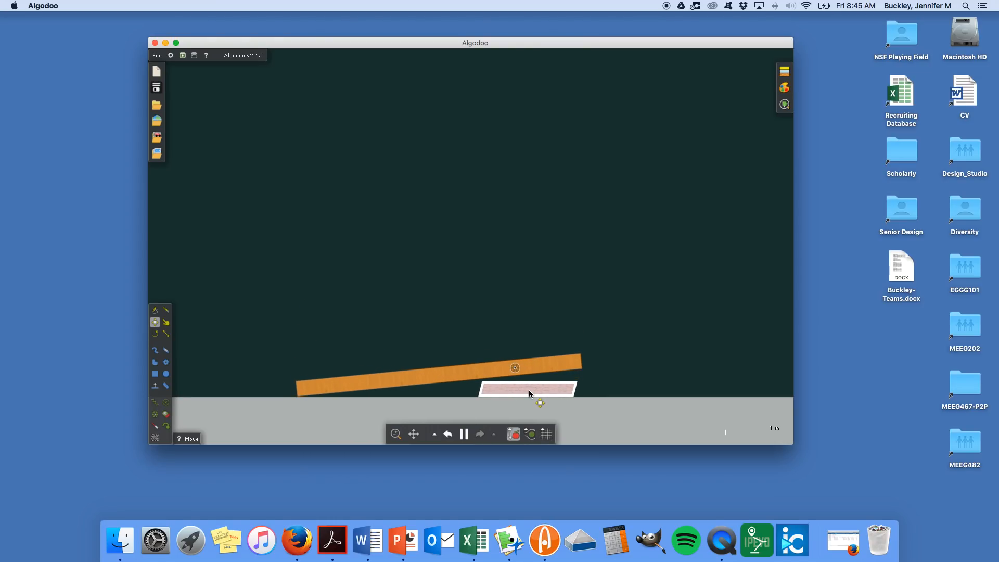
# Step: Bring the beam to the front of the selection order, and move the stone out to the right beyond the beam's end
pyautogui.rightClick(536, 371)
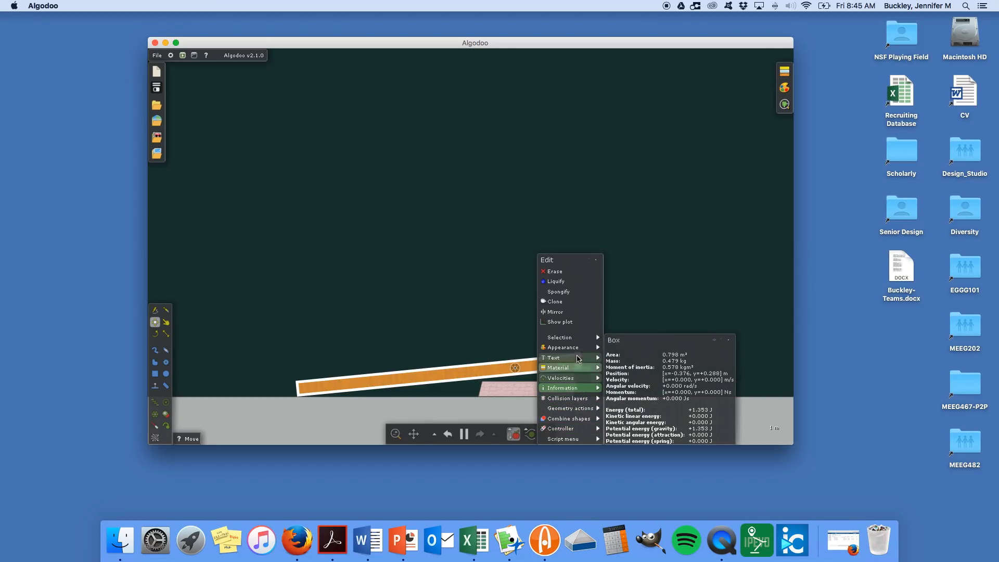
pyautogui.moveTo(577, 337)
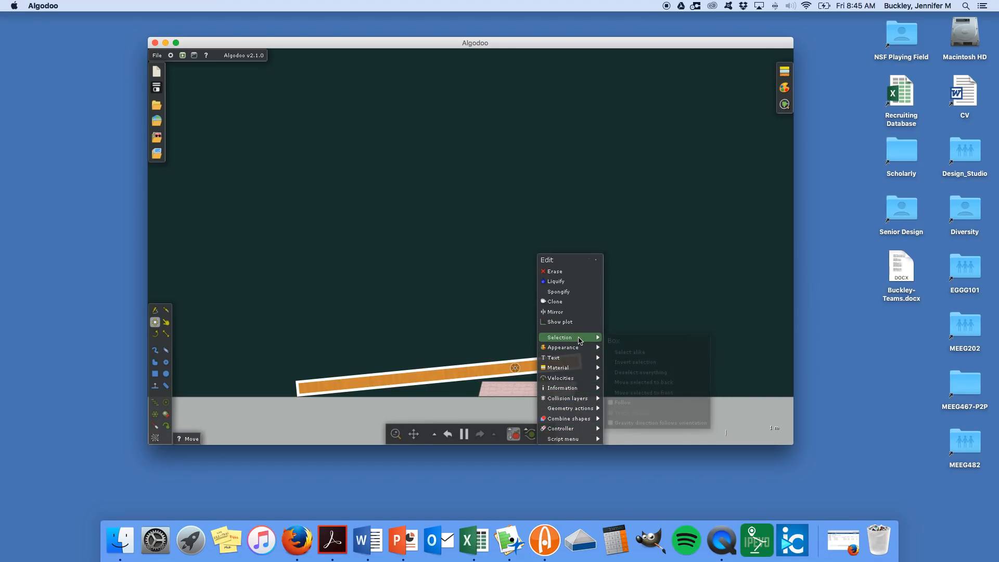
pyautogui.click(635, 393)
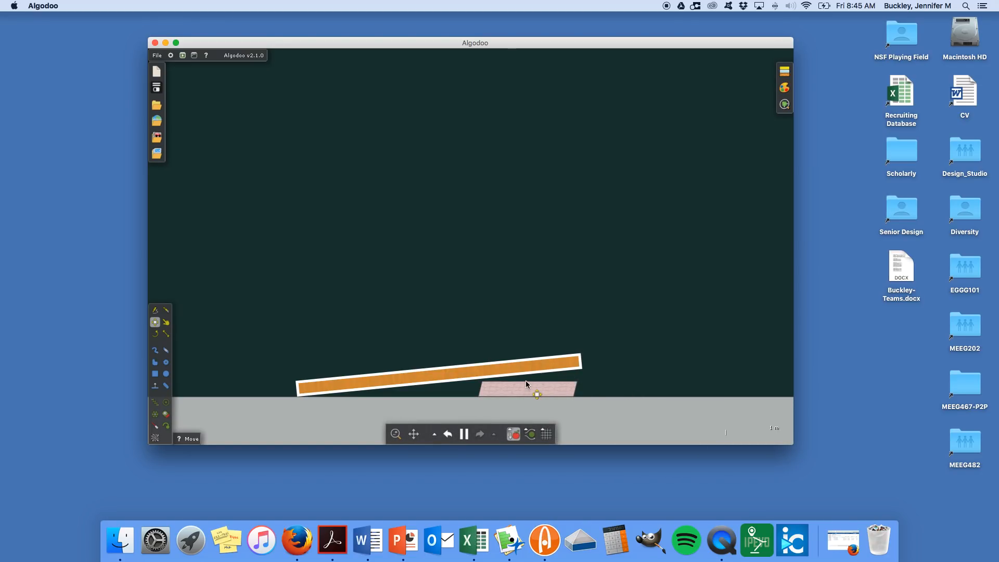
pyautogui.moveTo(525, 370); pyautogui.dragTo(598, 389)
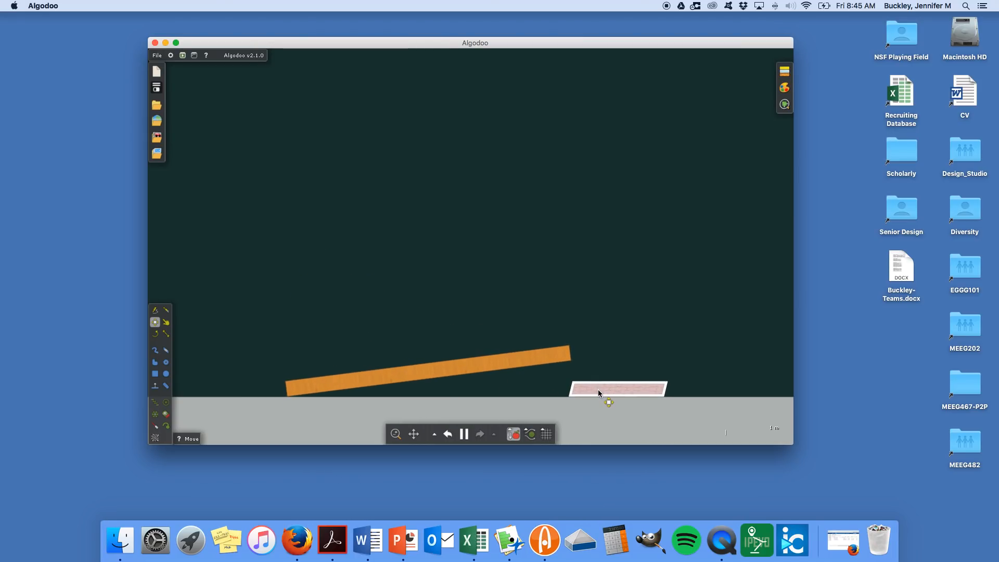
# Step: Select the beam, its axle and the stone together, bring them to the front, and move the stone back toward the beam
pyautogui.rightClick(598, 389)
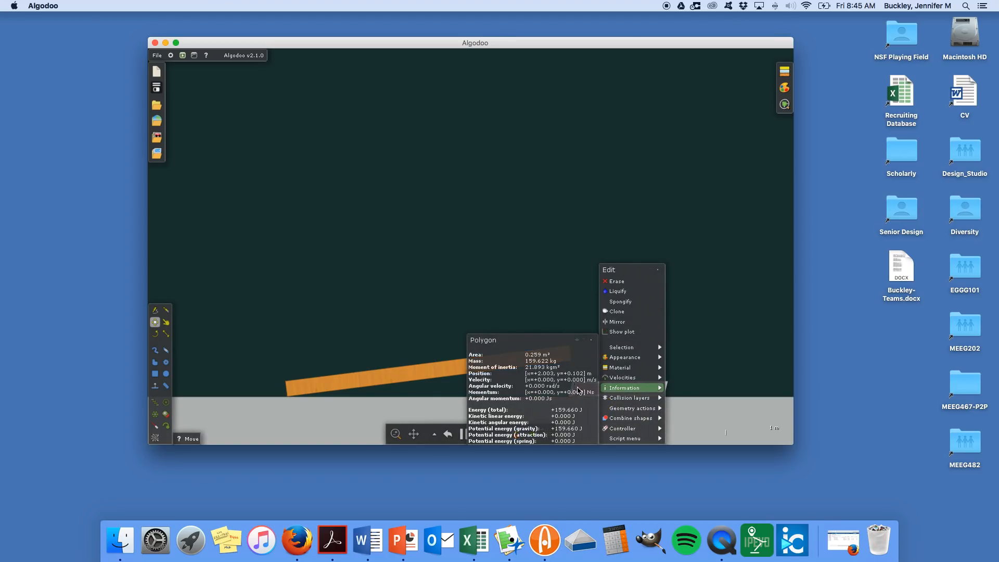
pyautogui.moveTo(620, 352)
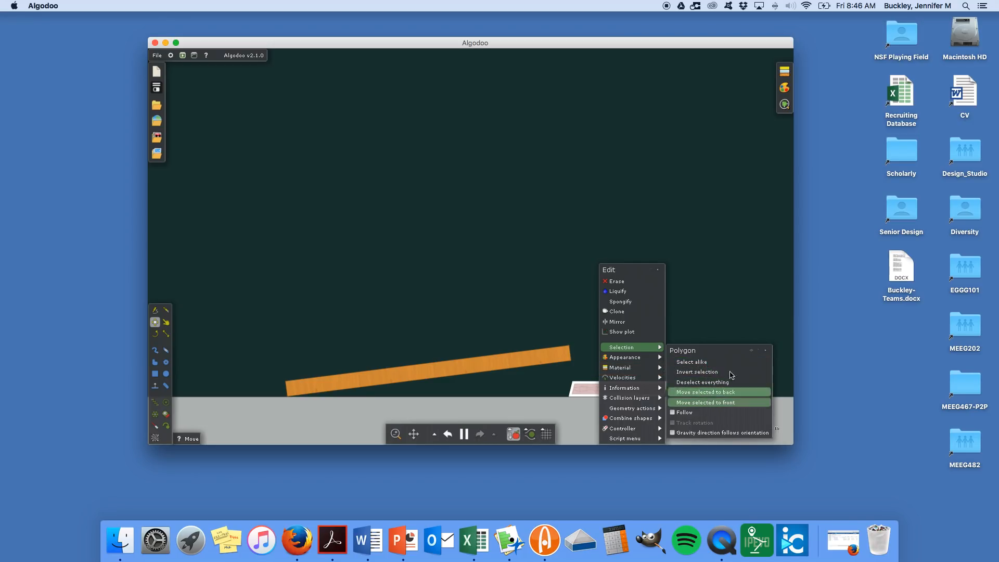
pyautogui.click(658, 270)
pyautogui.moveTo(242, 337); pyautogui.dragTo(691, 410)
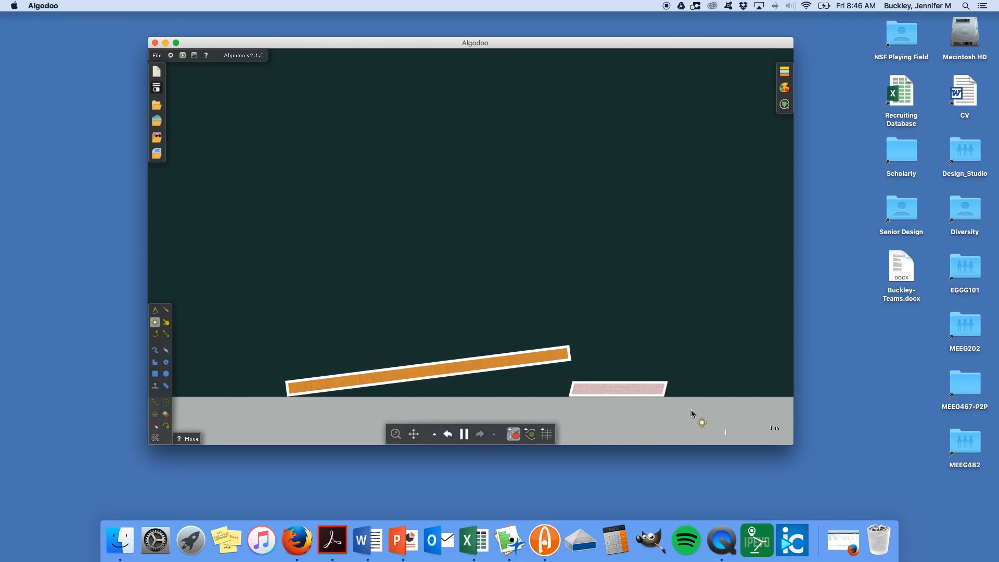
pyautogui.rightClick(634, 392)
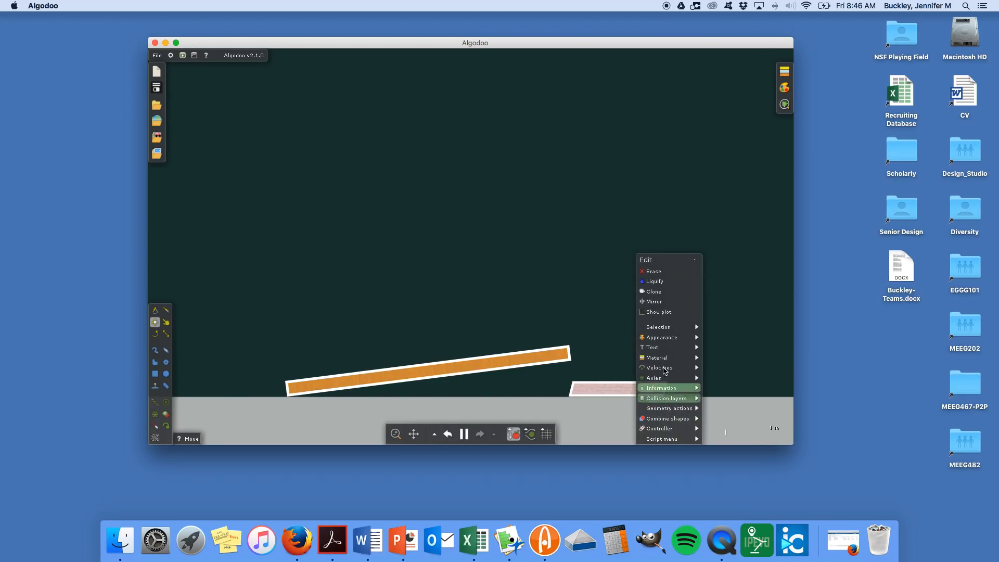
pyautogui.moveTo(671, 329)
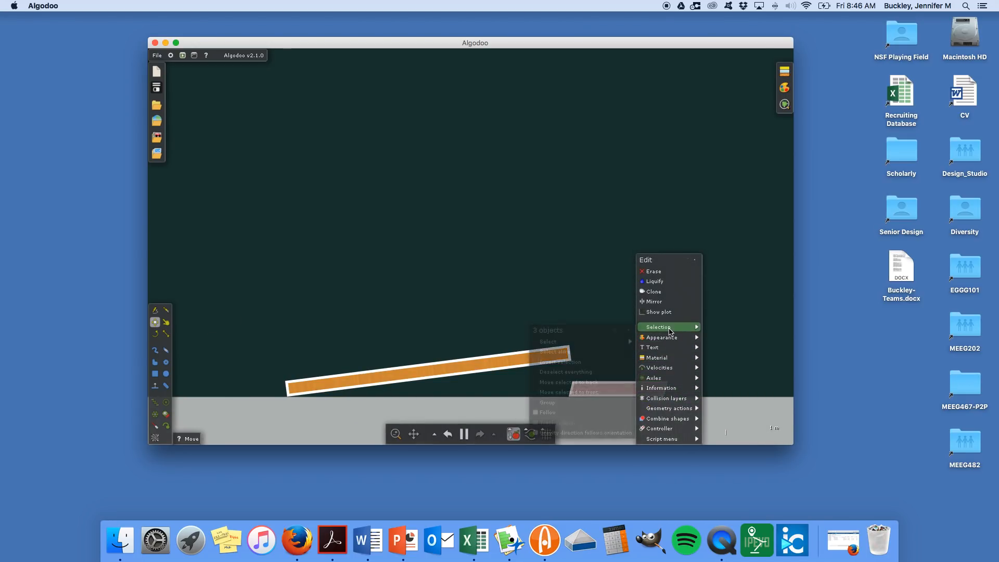
pyautogui.click(590, 393)
pyautogui.click(643, 344)
pyautogui.moveTo(594, 387); pyautogui.dragTo(445, 361)
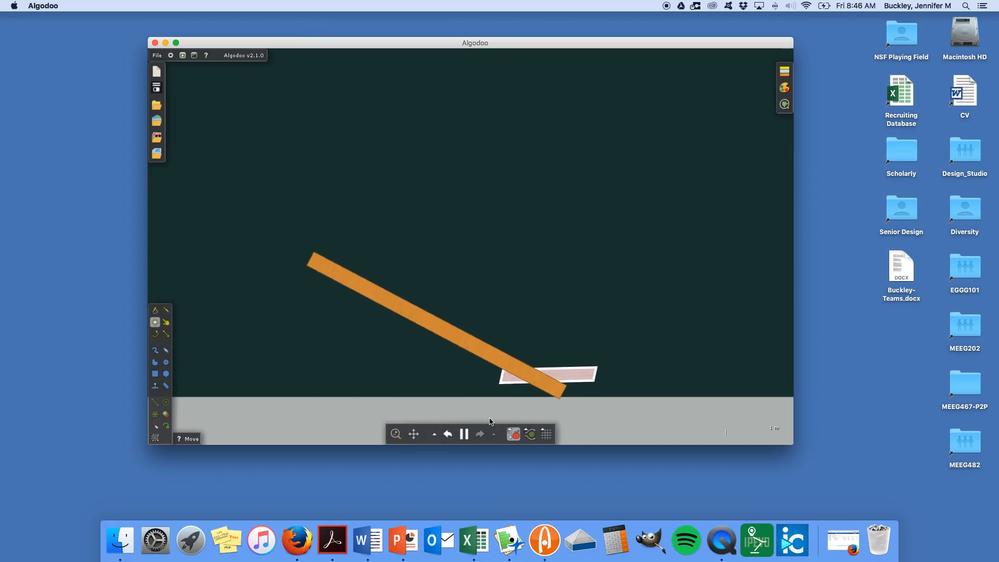
# Step: Undo the changes back to the unstretched stone box on the beam's short side beside the axle
pyautogui.click(448, 436)
pyautogui.click(448, 437)
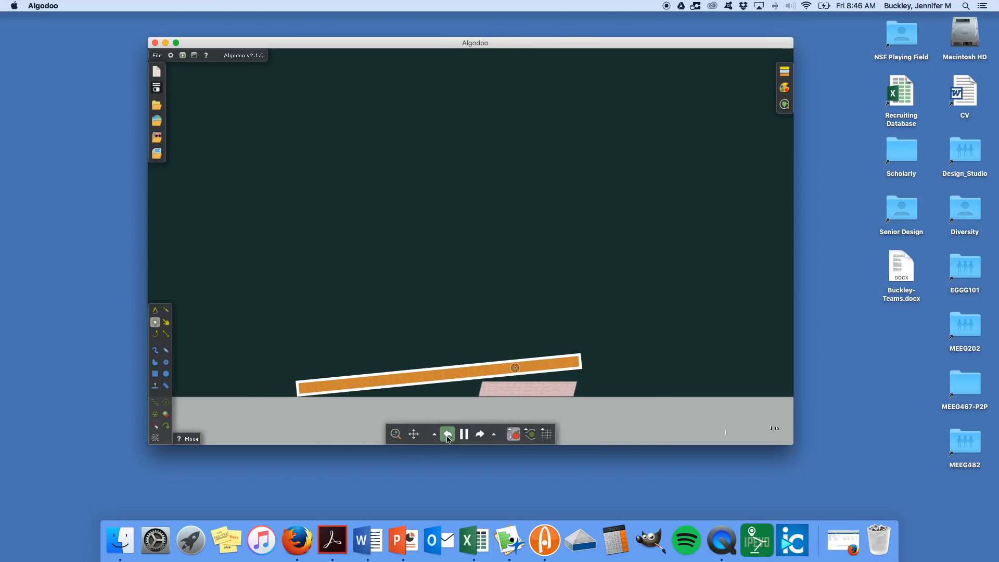
pyautogui.click(447, 436)
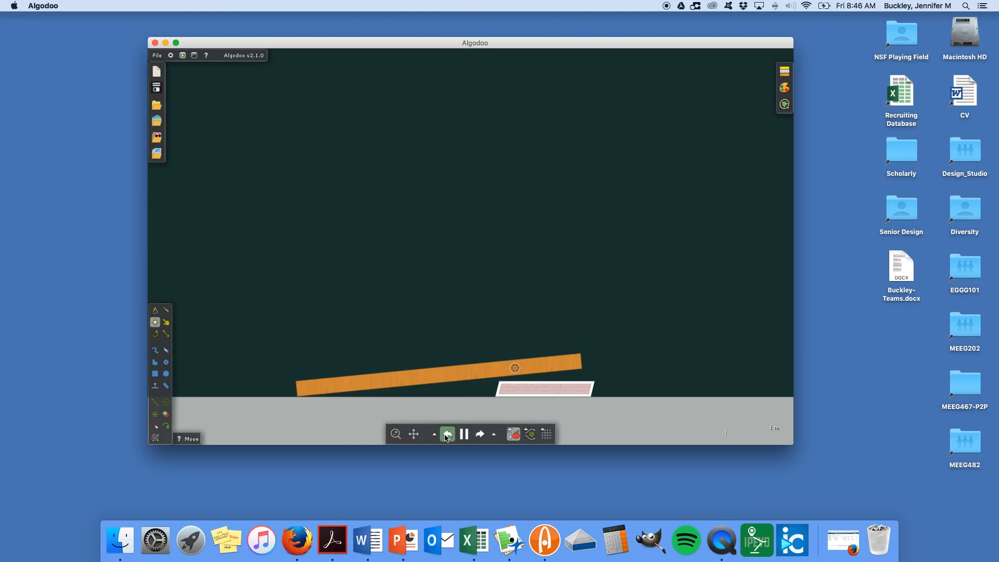
pyautogui.click(447, 437)
pyautogui.click(446, 436)
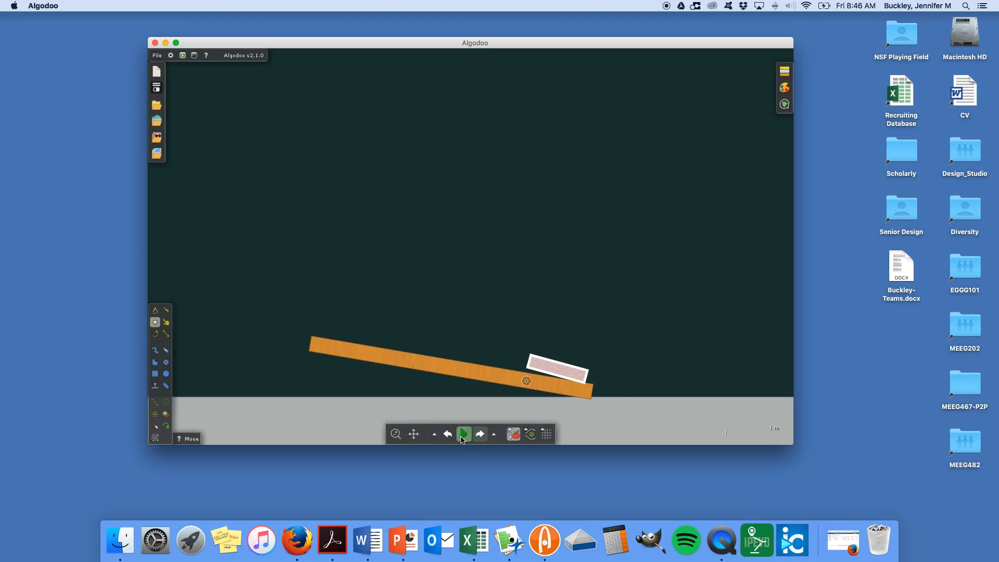
# Step: Run the simulation with the restored stone box, pull the beam's long end down with the Drag tool, and pause
pyautogui.click(463, 434)
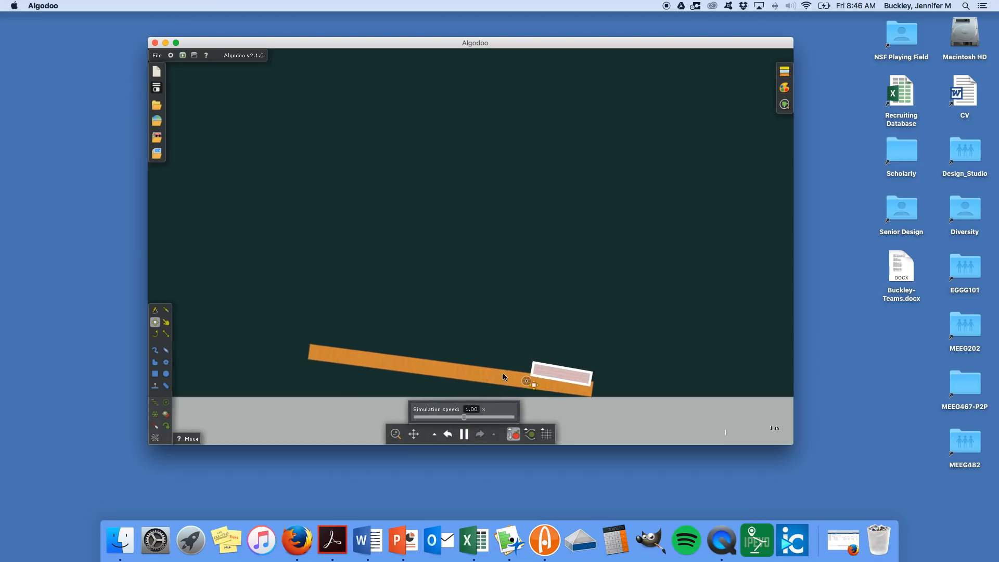
pyautogui.click(166, 322)
pyautogui.moveTo(315, 341); pyautogui.dragTo(265, 371)
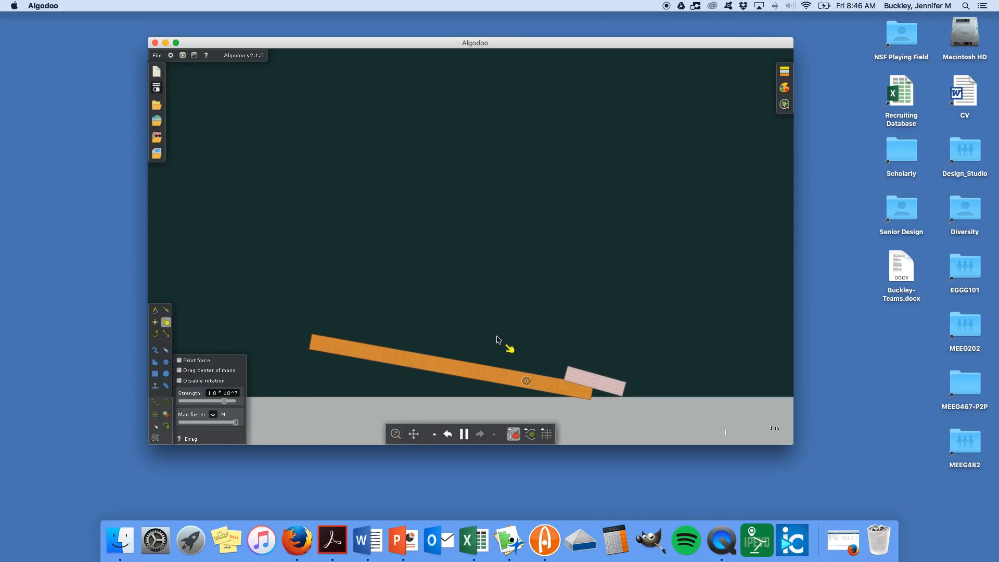
pyautogui.click(464, 435)
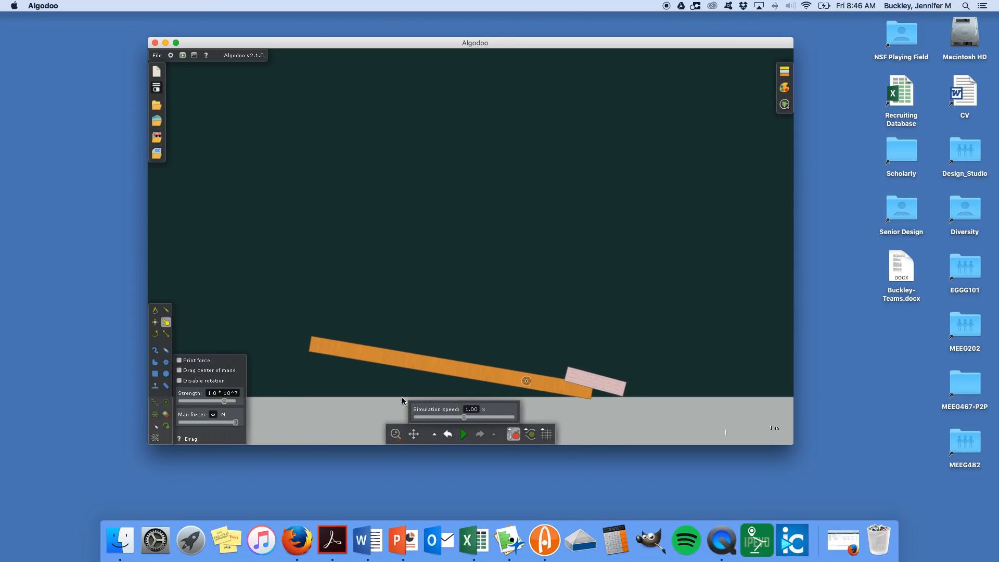